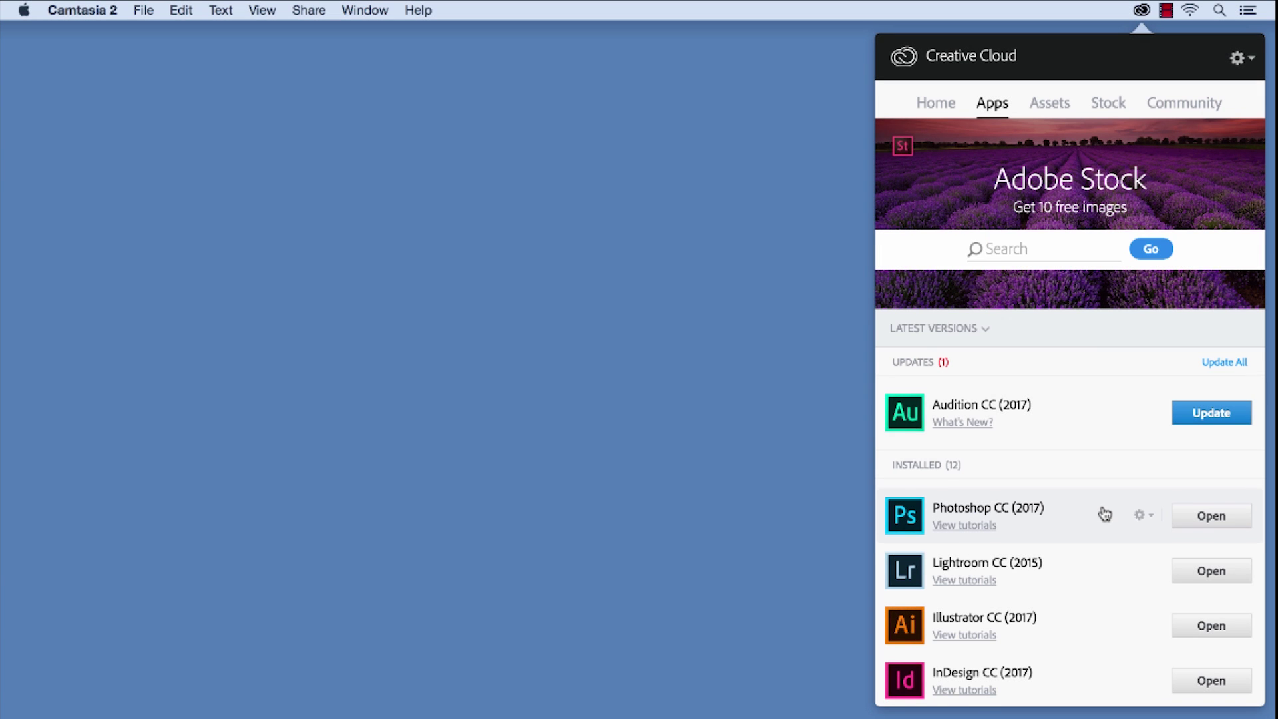
# - Browse the Apps list and briefly view, then hide, the Audition update's release notes
pyautogui.scroll(-5, 1105, 513)
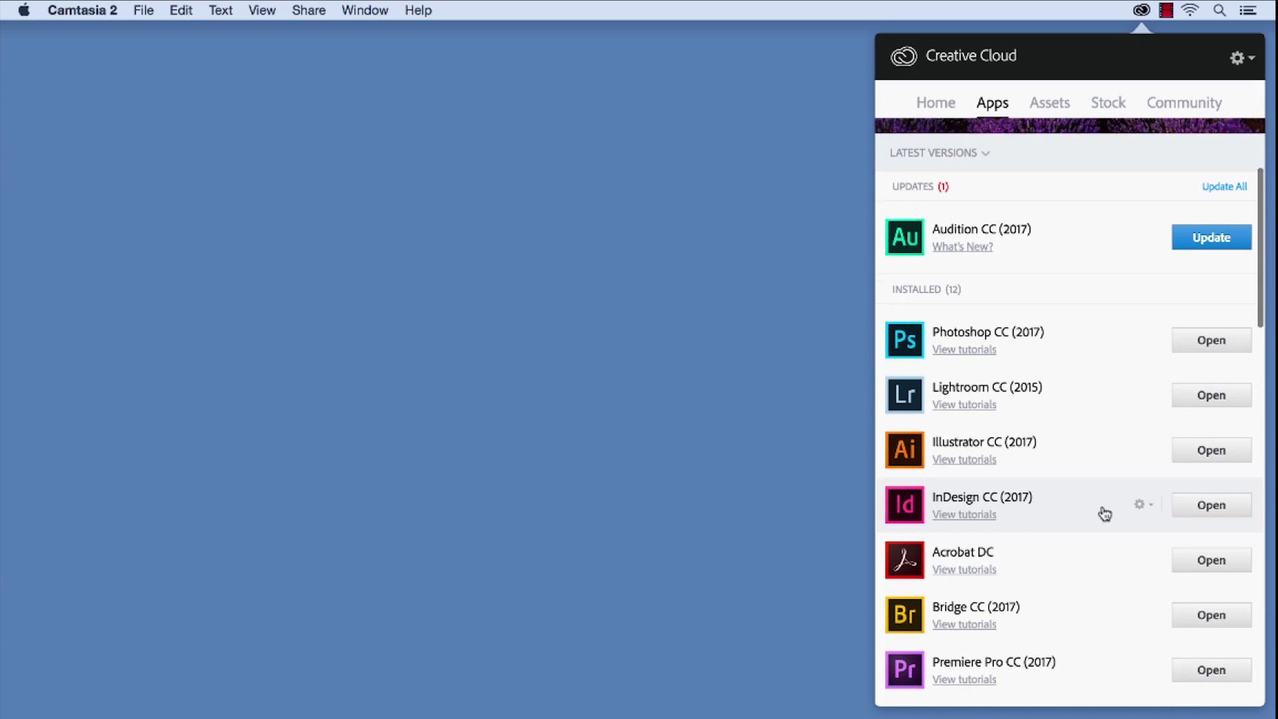
pyautogui.scroll(-1, 1104, 513)
pyautogui.scroll(-6, 1105, 514)
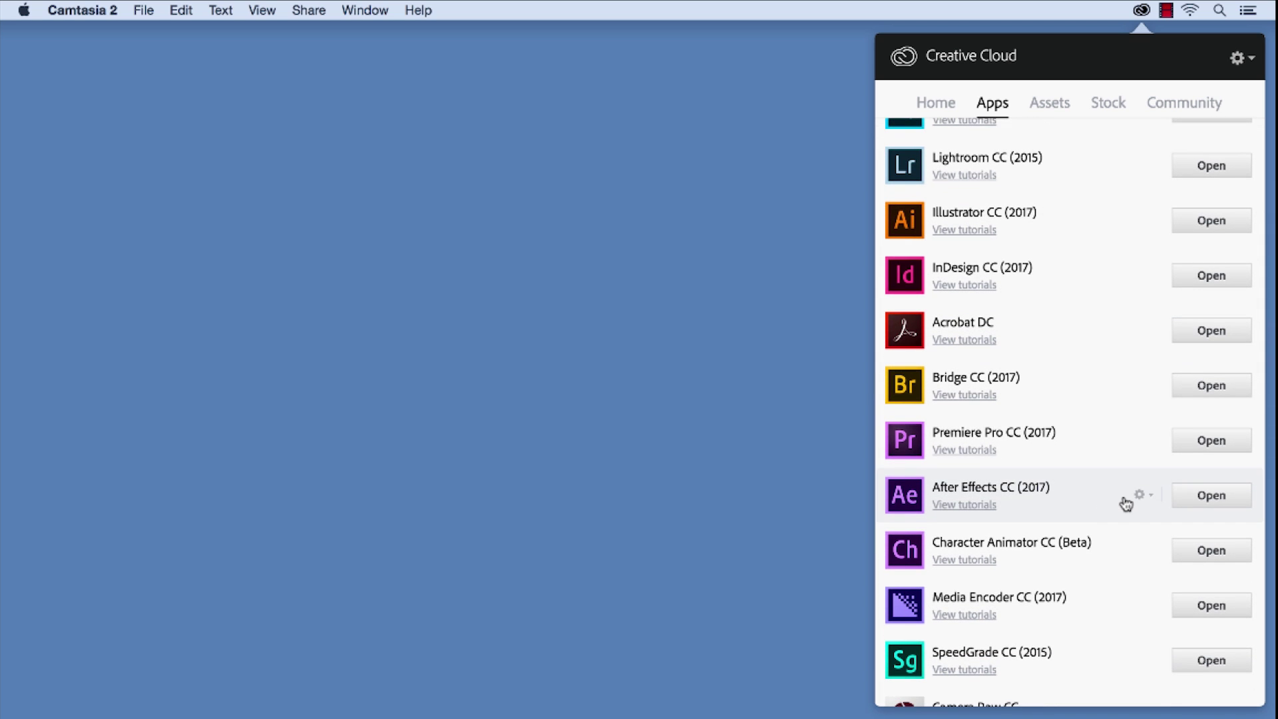
pyautogui.scroll(-4, 1125, 503)
pyautogui.scroll(10, 1126, 504)
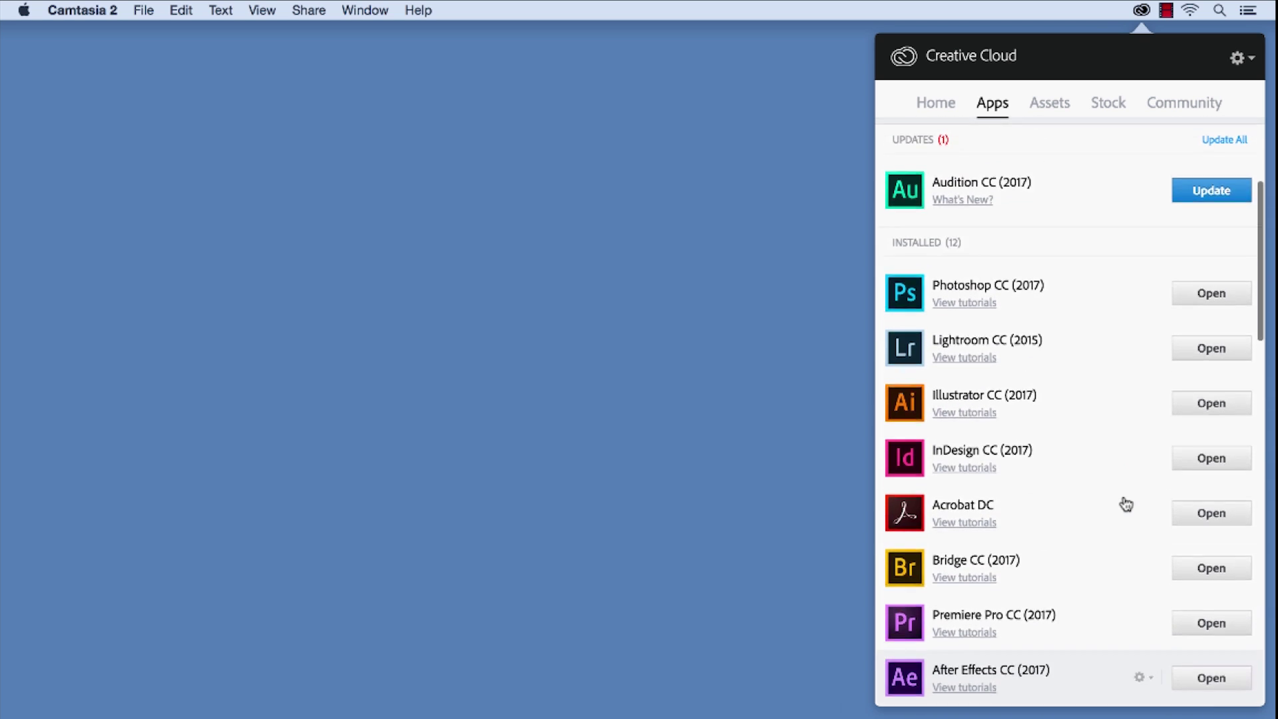
pyautogui.scroll(2, 1125, 504)
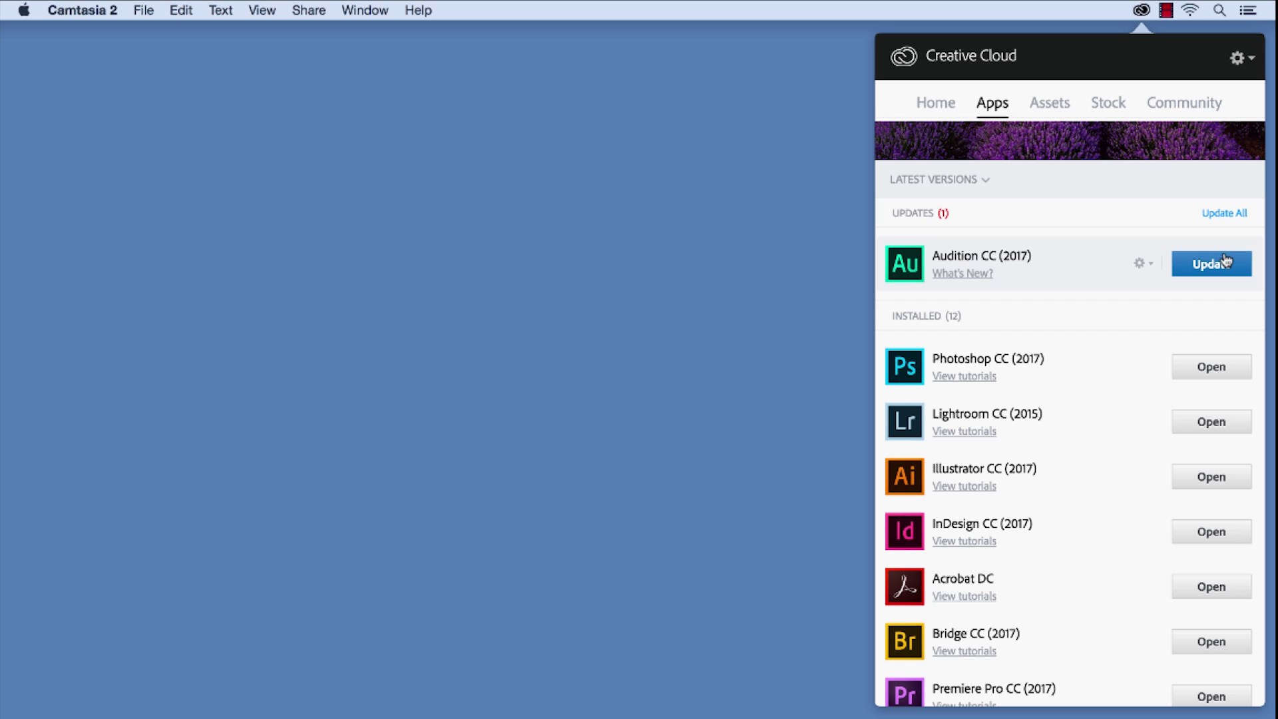
pyautogui.click(974, 277)
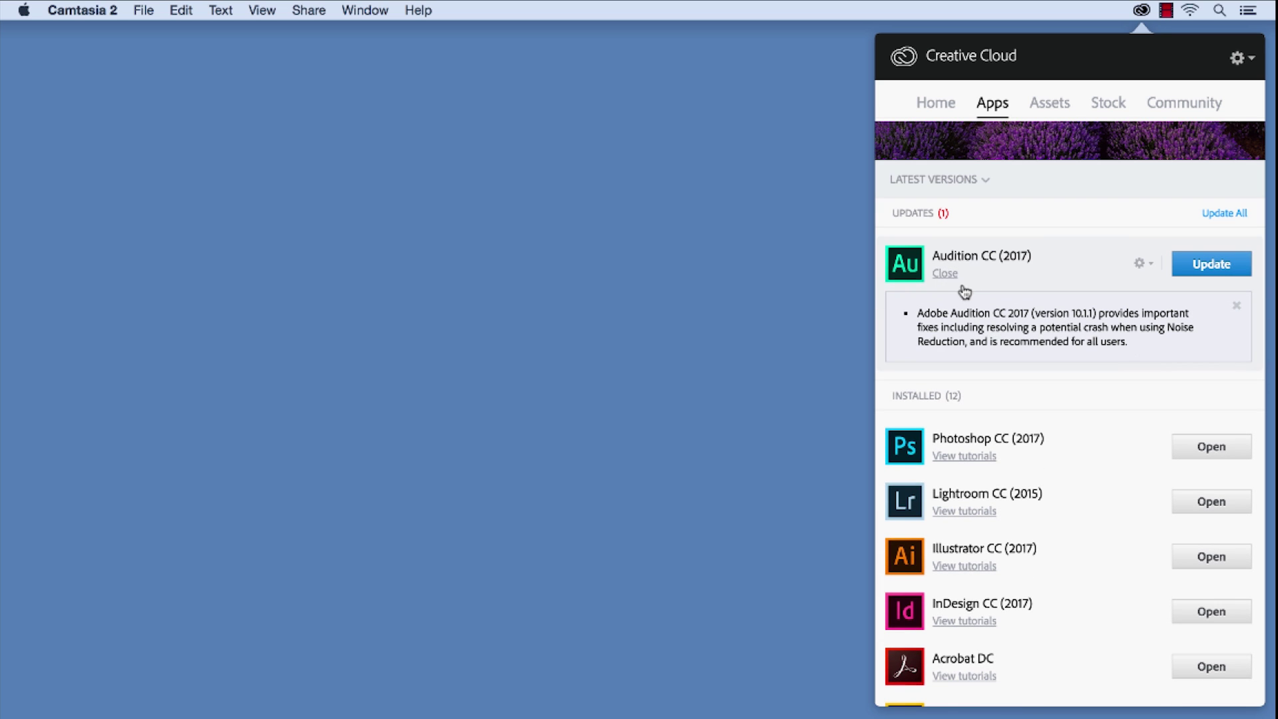
pyautogui.click(948, 273)
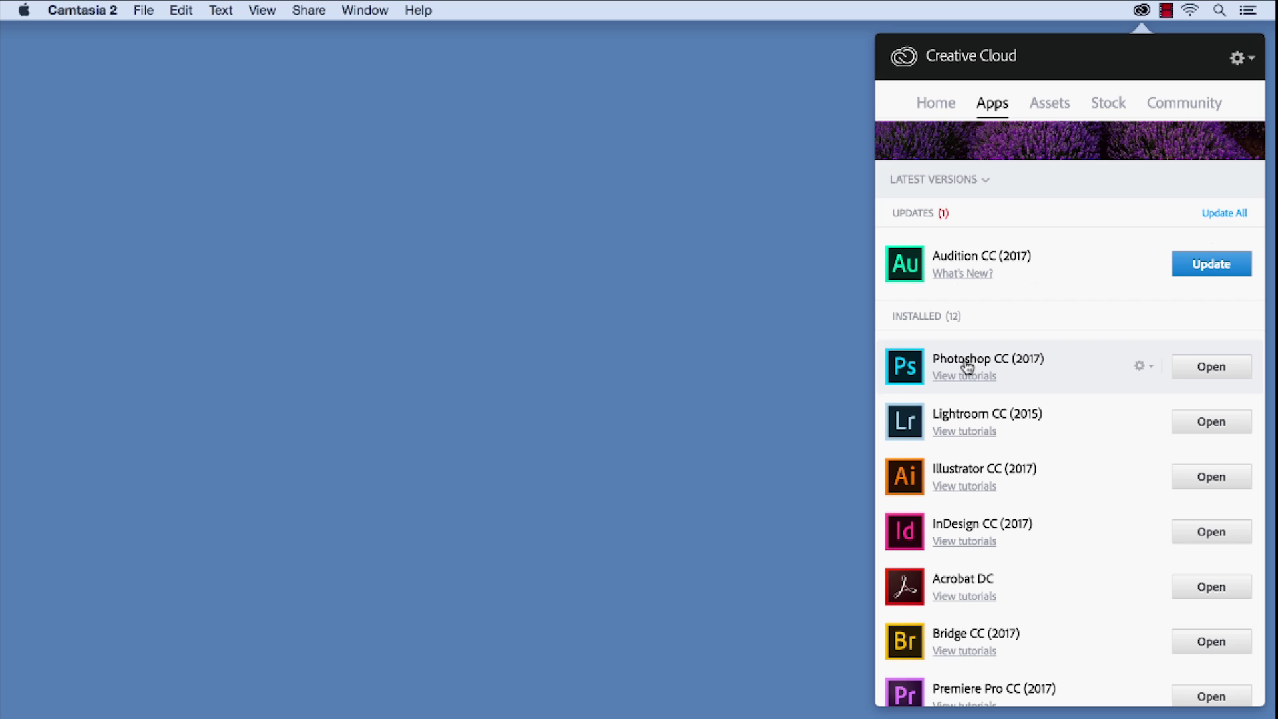
# - Open the Premiere Pro tutorials, check the Experienced list, then return to Beginner tutorials
pyautogui.scroll(-2, 1112, 529)
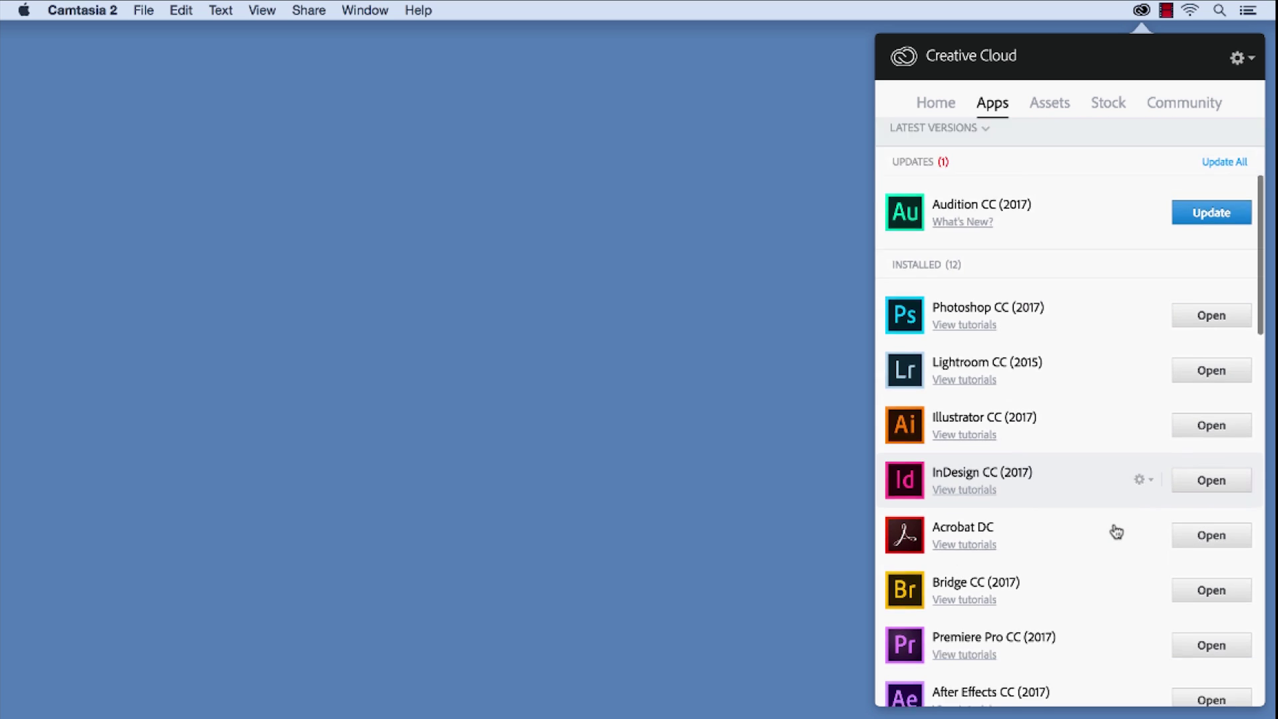
pyautogui.scroll(-5, 1116, 530)
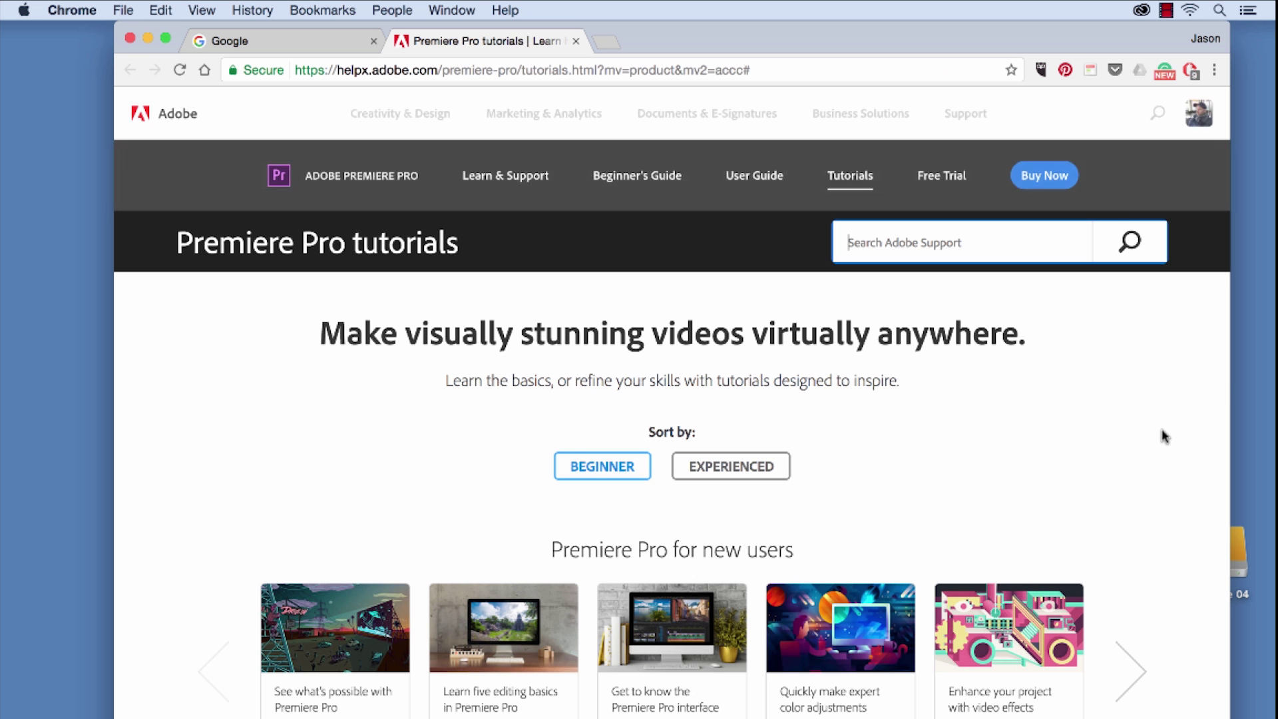
pyautogui.scroll(-2, 1161, 433)
pyautogui.click(708, 405)
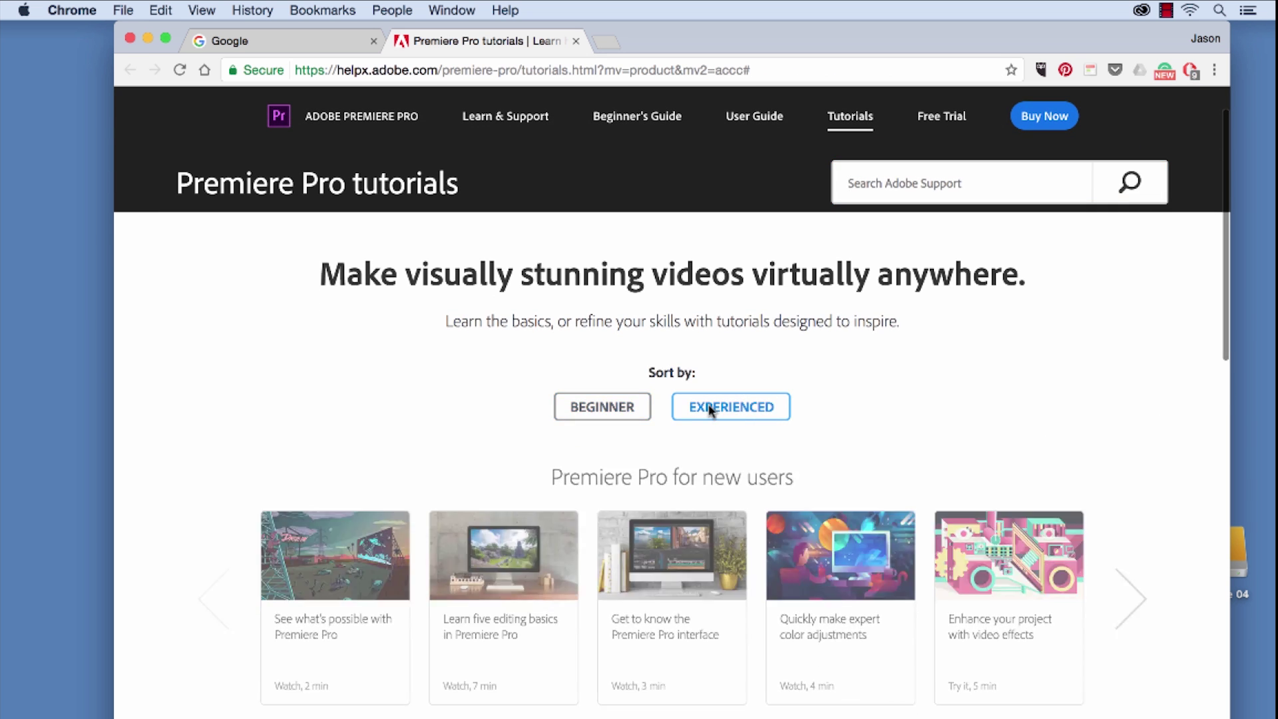
pyautogui.click(613, 407)
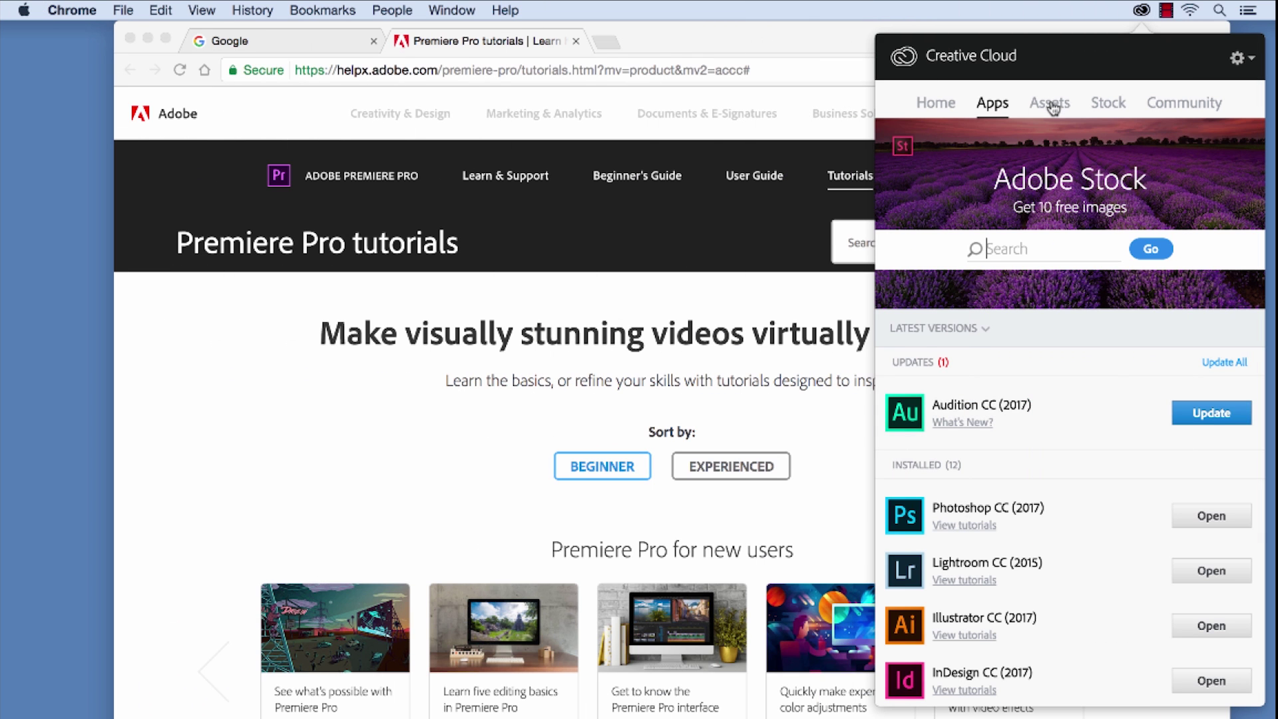
# - Switch the Creative Cloud panel to Assets to see synced files and storage usage
pyautogui.click(1052, 108)
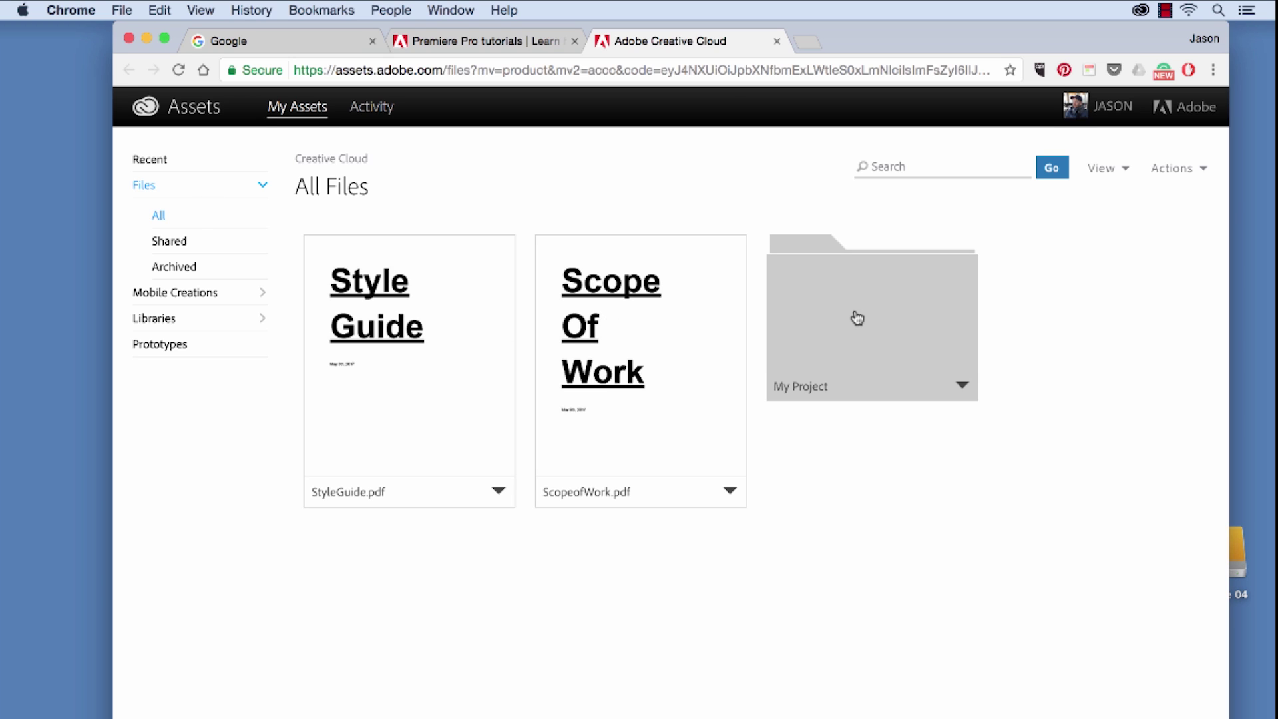
# - Upload paris-1.psd from the Desktop through the Actions > Upload menu
pyautogui.click(1205, 172)
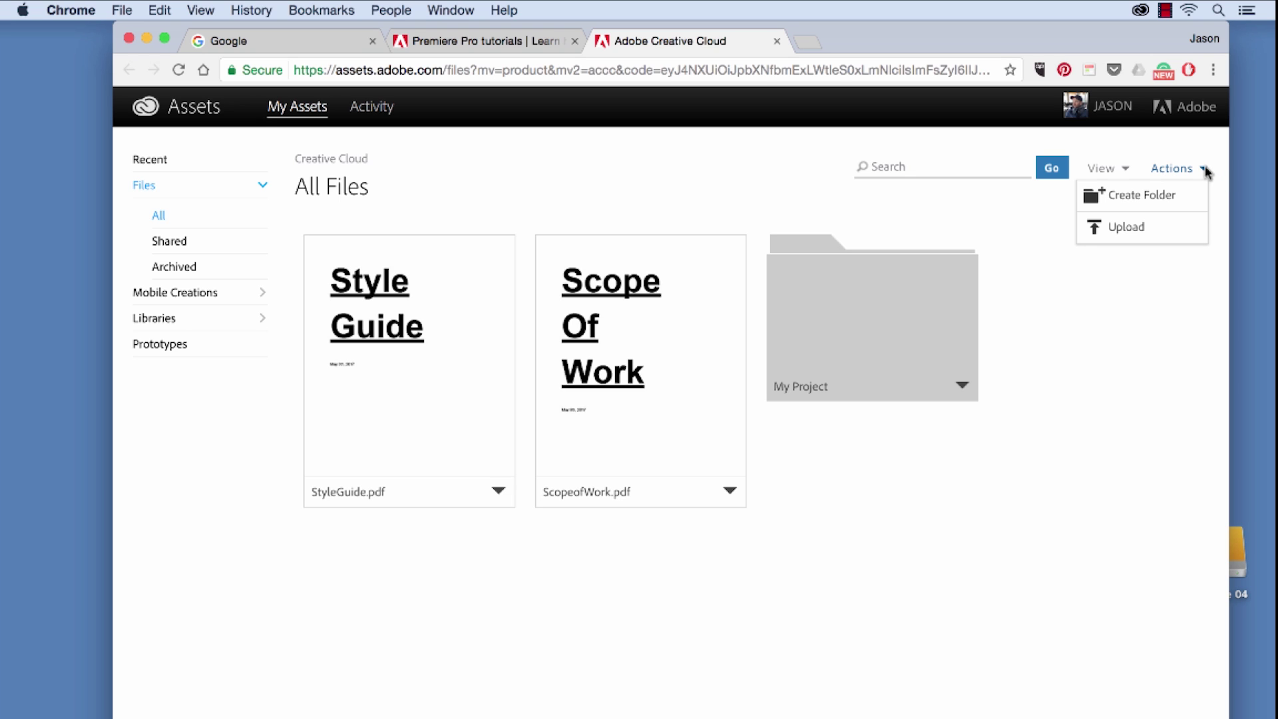
pyautogui.click(1092, 363)
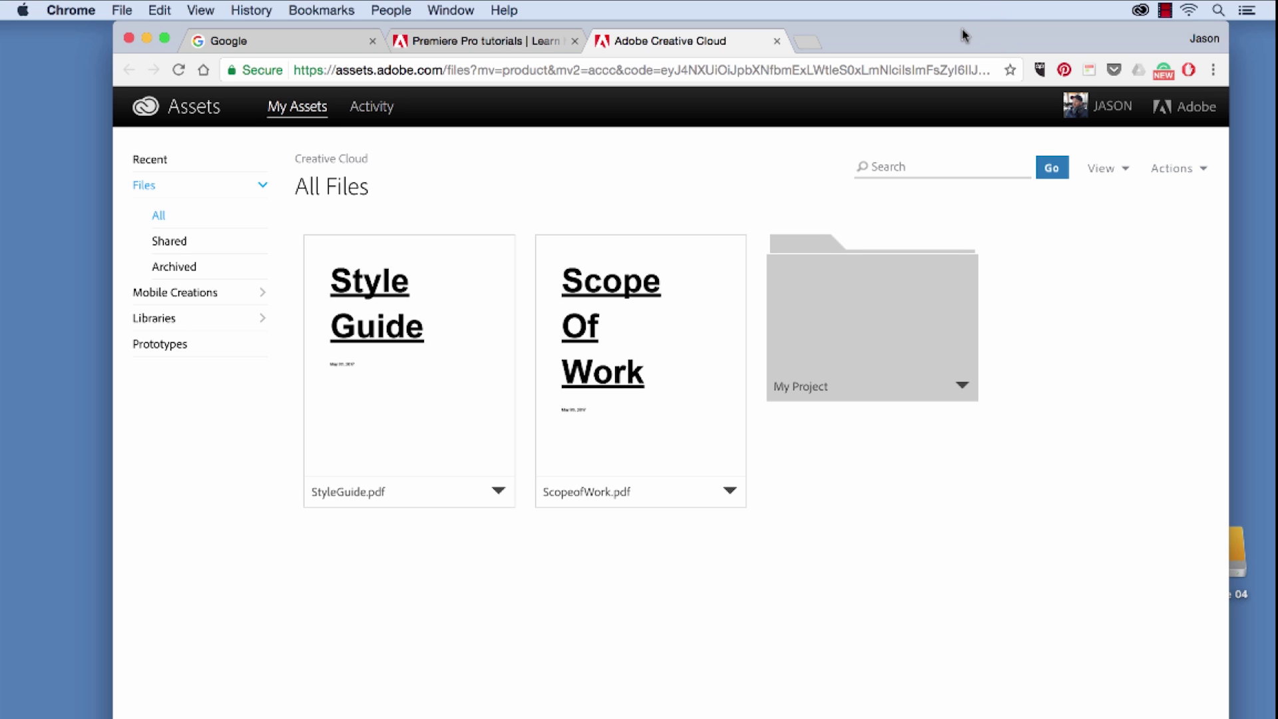
pyautogui.moveTo(961, 34); pyautogui.dragTo(874, 21)
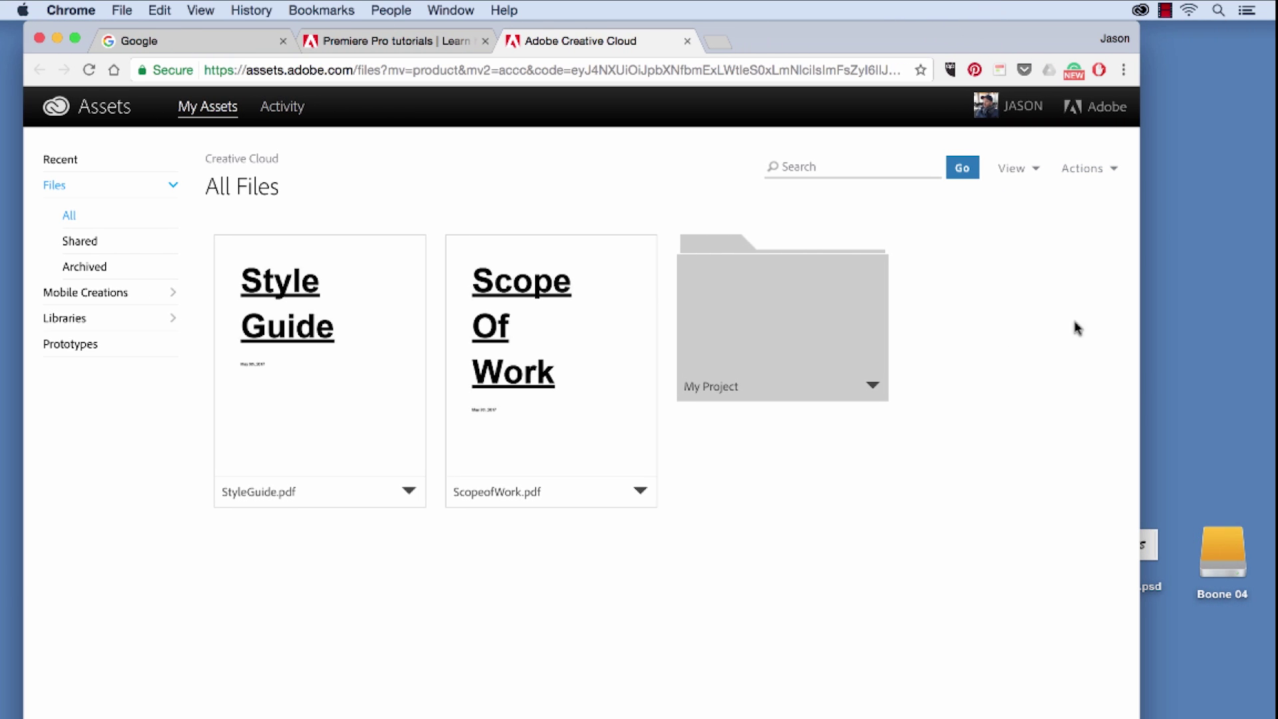
pyautogui.click(1113, 168)
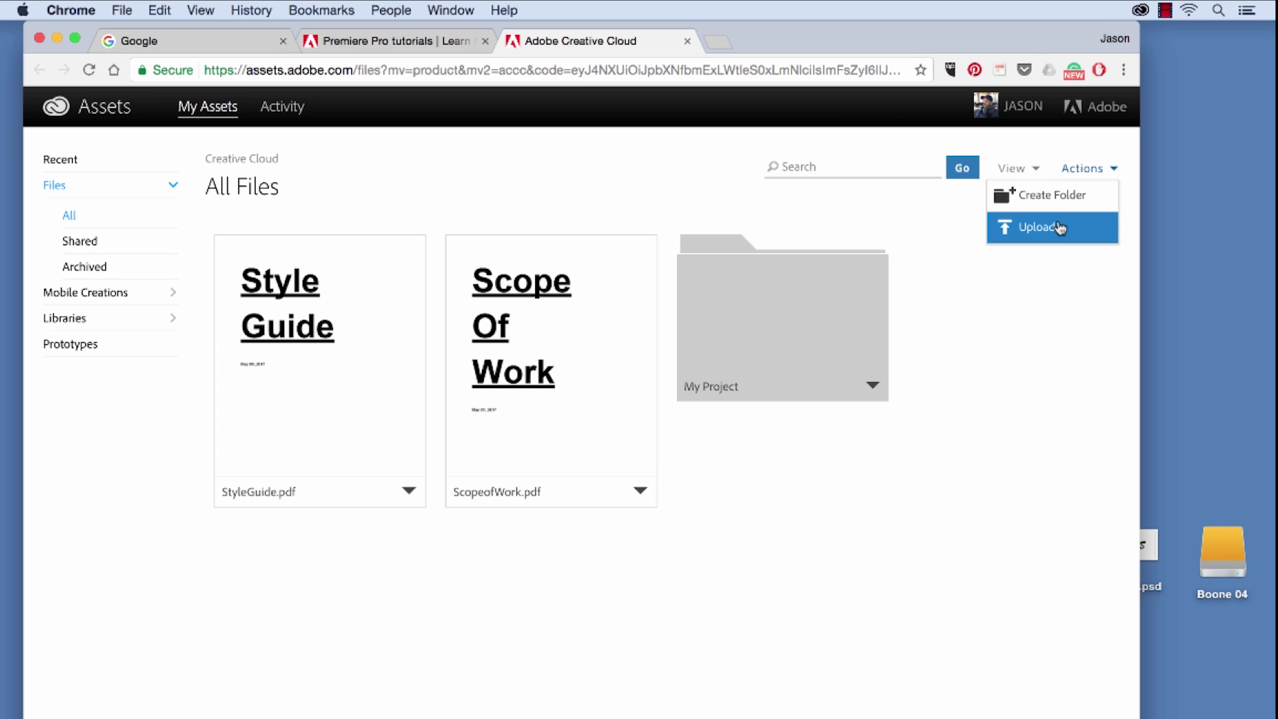
pyautogui.click(1058, 225)
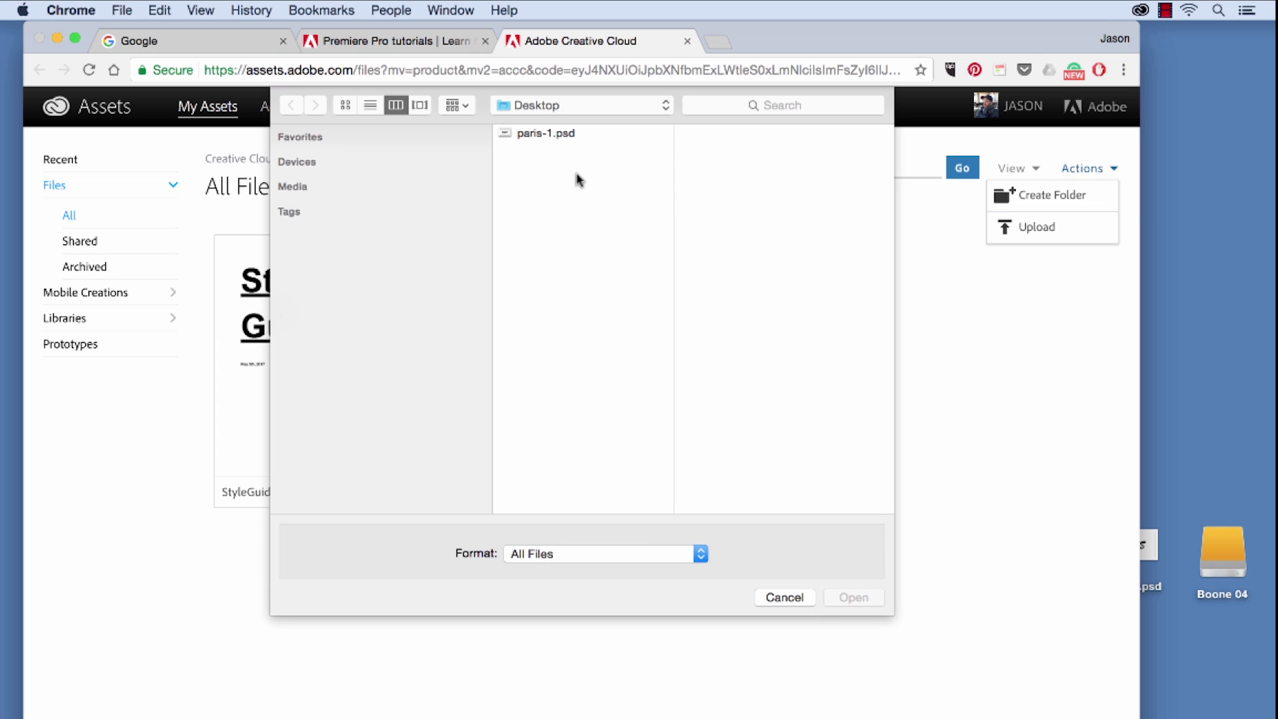
pyautogui.click(542, 133)
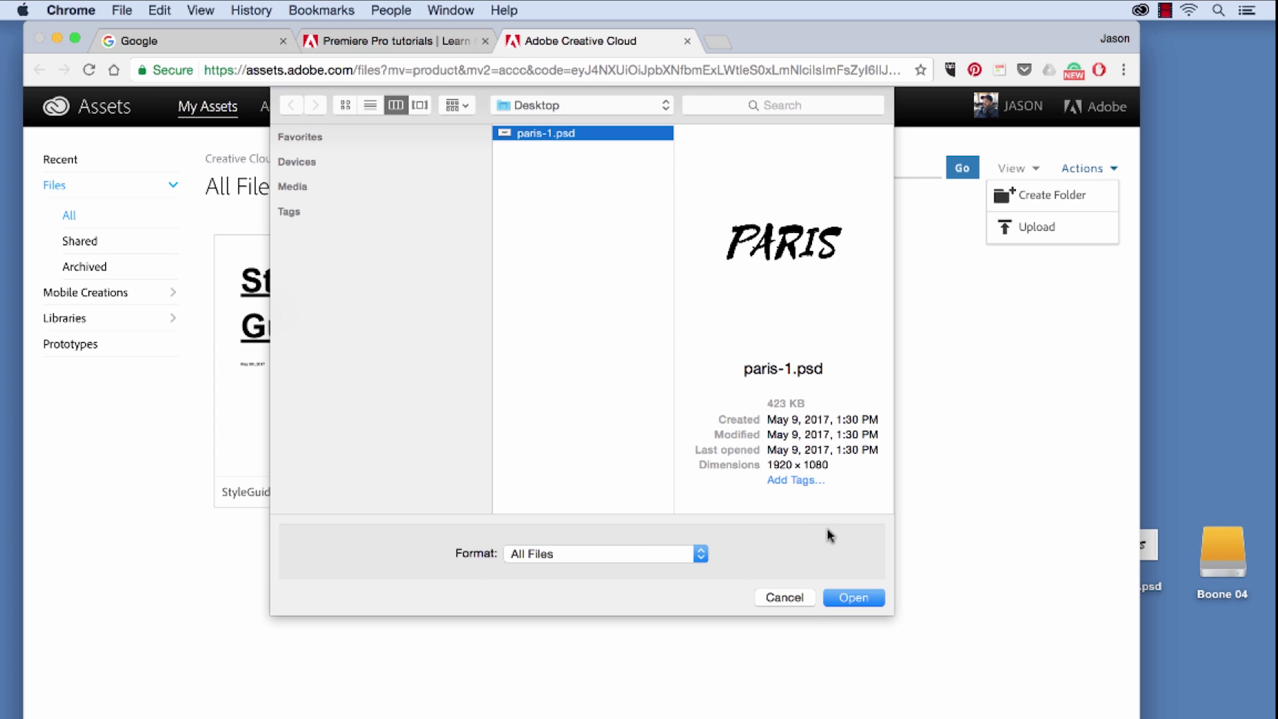
pyautogui.click(848, 594)
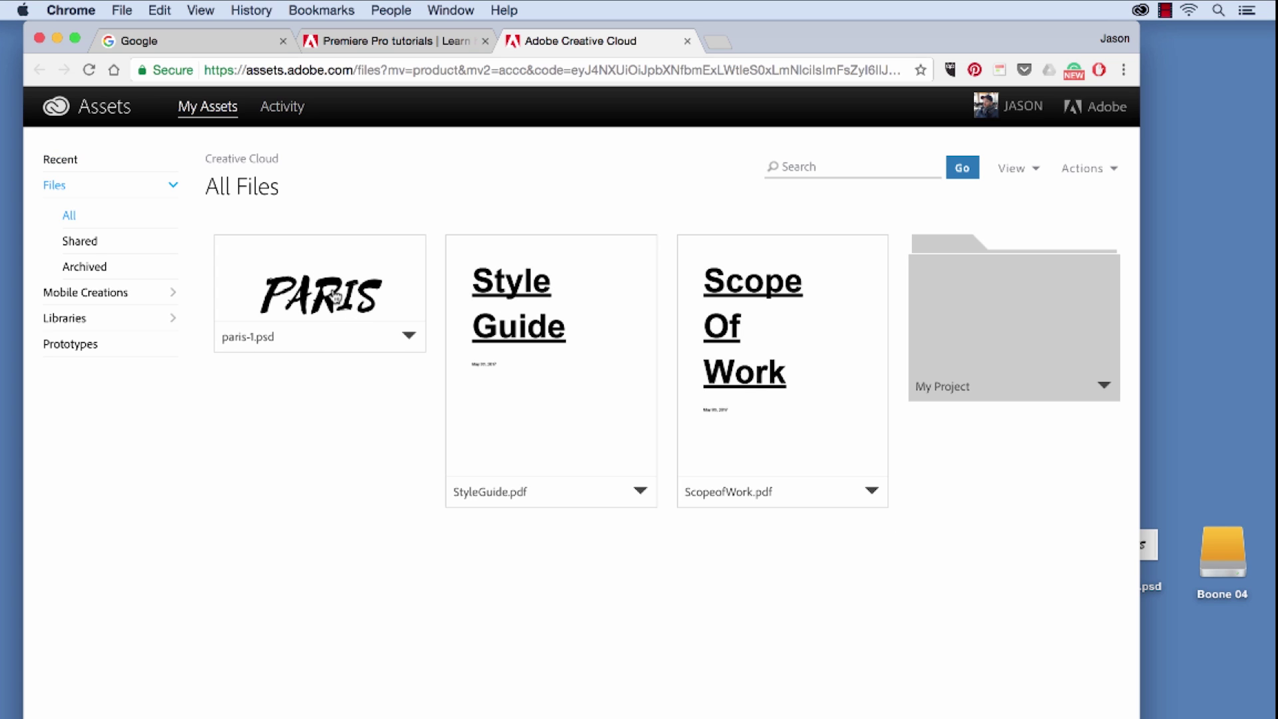
# - Drag paris-1.psd into My Project, open the folder, and bring up the Creative Cloud panel
pyautogui.moveTo(336, 297); pyautogui.dragTo(1012, 309)
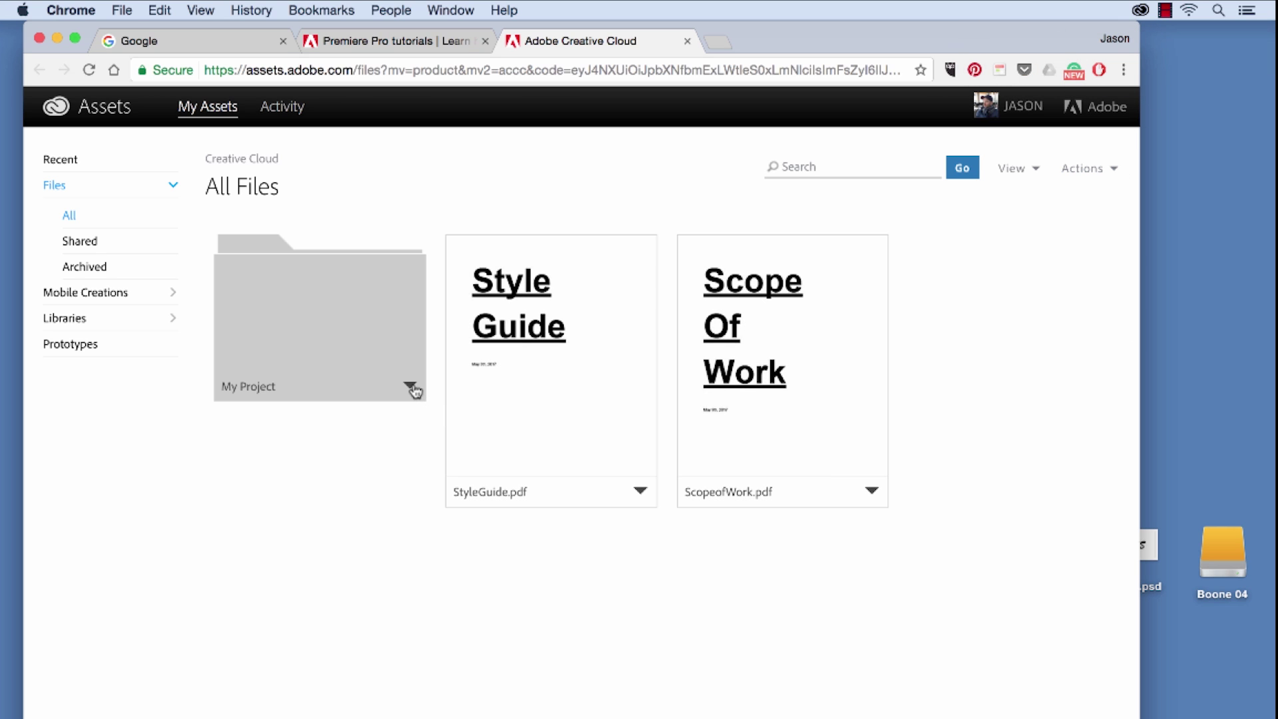
pyautogui.click(353, 309)
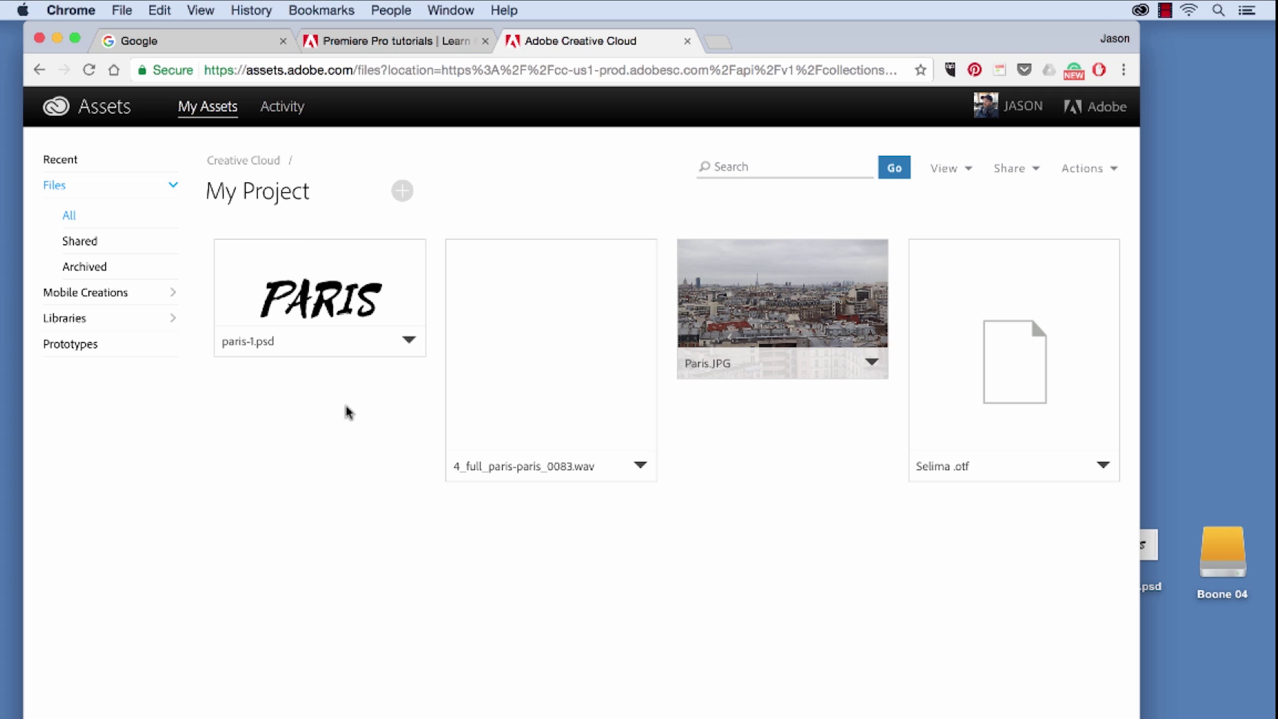
pyautogui.click(1140, 10)
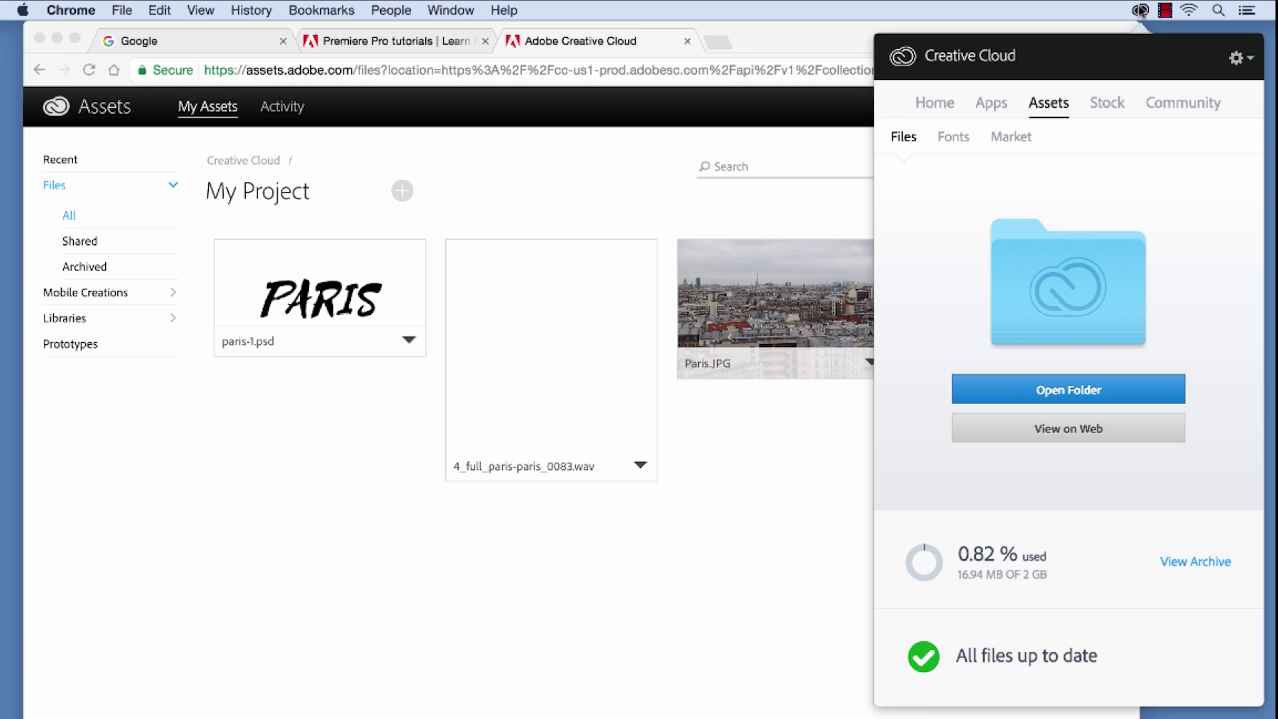
# - Open the local Creative Cloud Files folder in Finder and list My Project's contents
pyautogui.click(1060, 392)
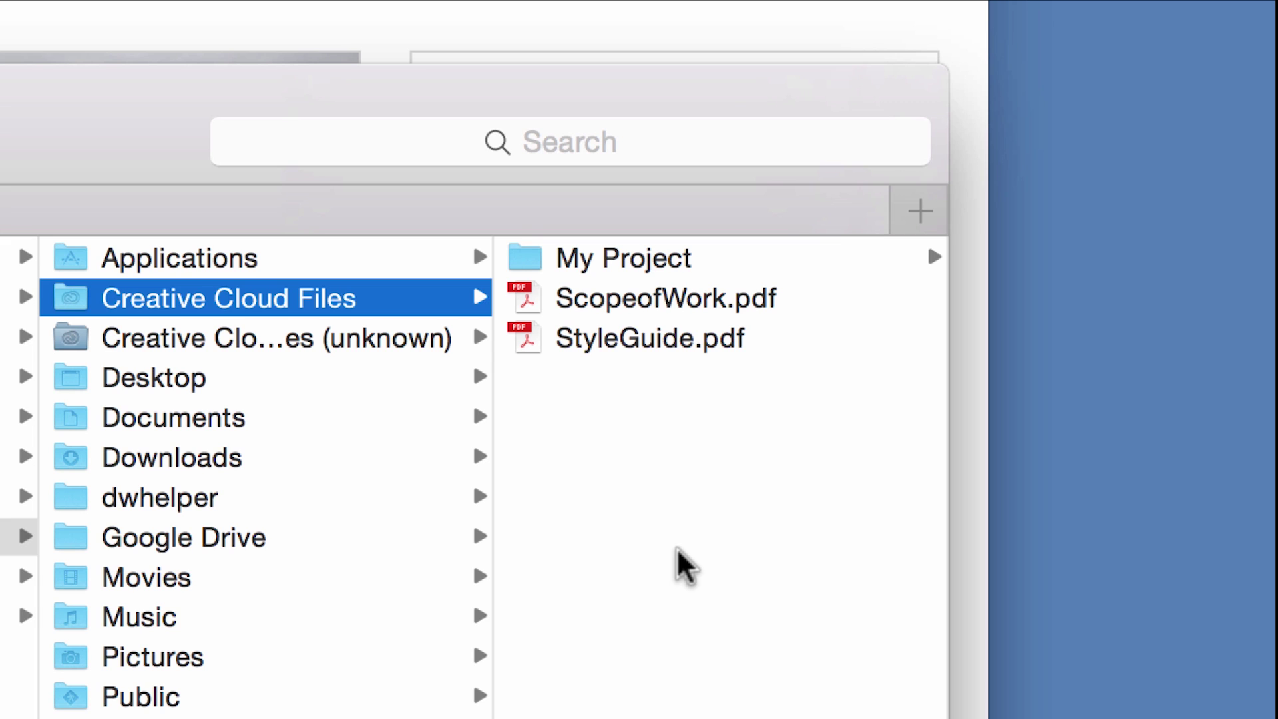
pyautogui.click(603, 260)
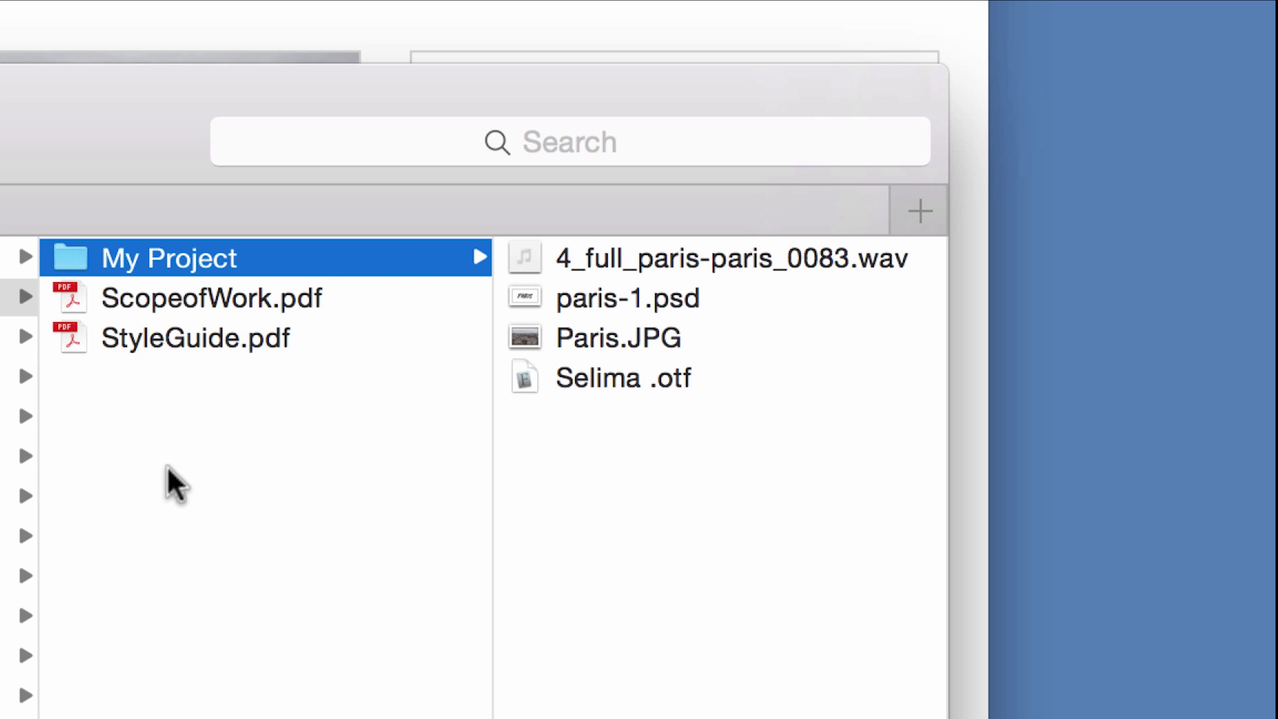
# - Create a new folder named Fonts in the Creative Cloud Files folder
pyautogui.press('Left')
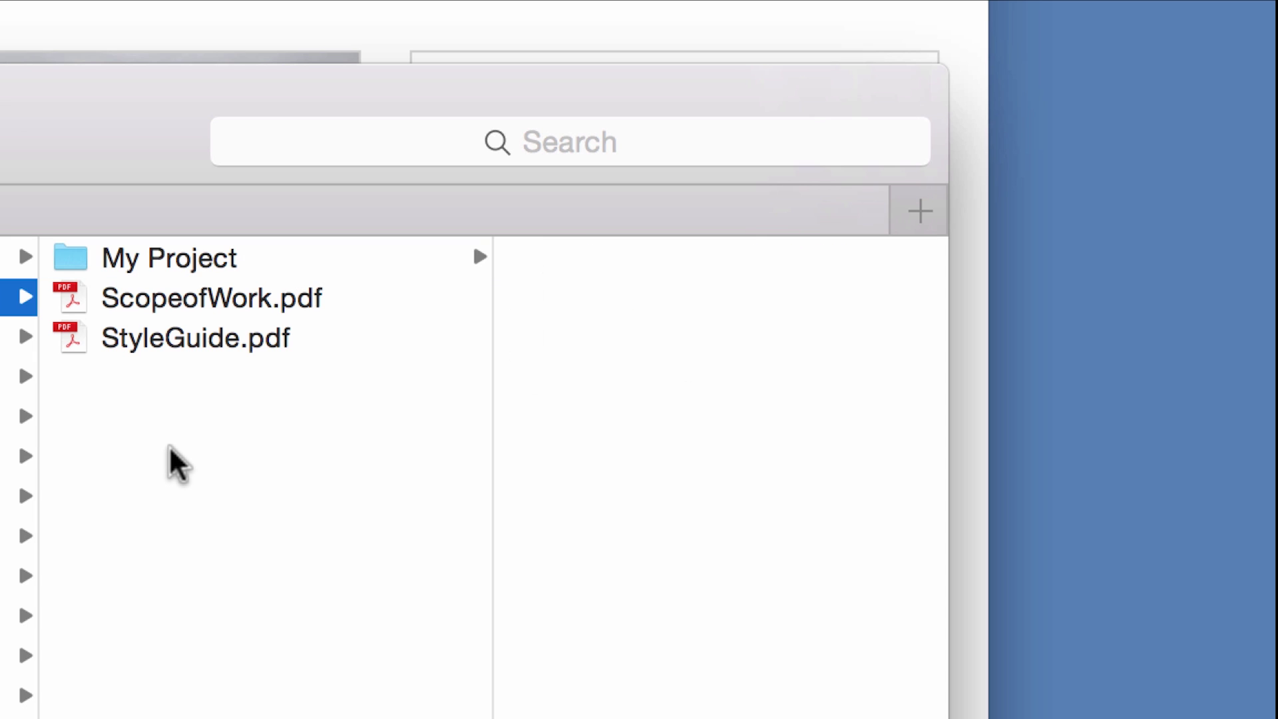
pyautogui.rightClick(170, 446)
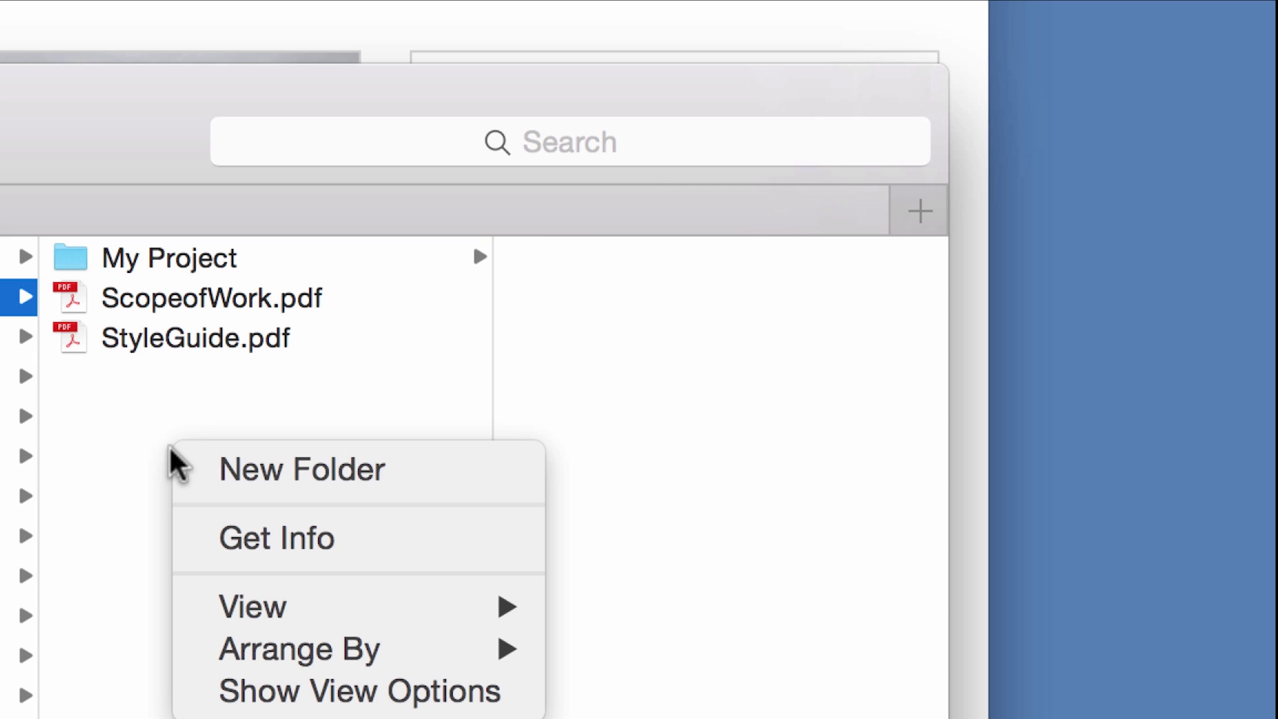
pyautogui.click(259, 449)
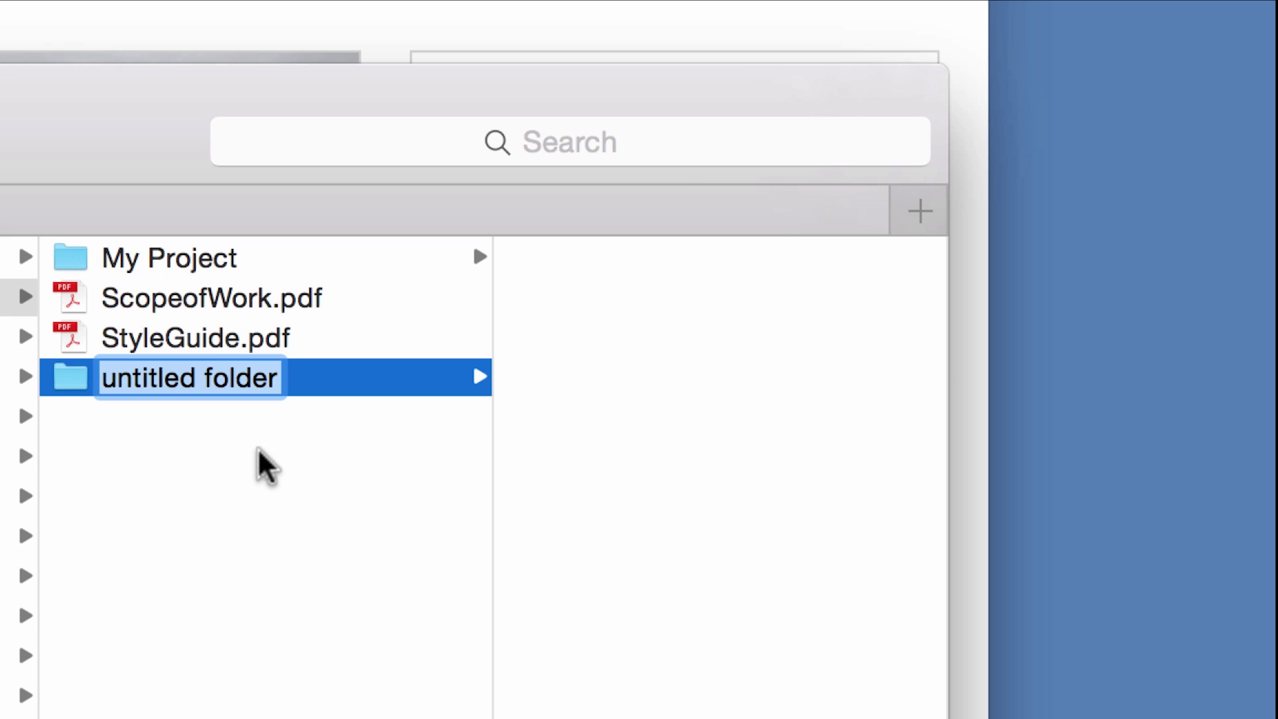
pyautogui.write('P')
pyautogui.press('BackSpace')
pyautogui.write('My')
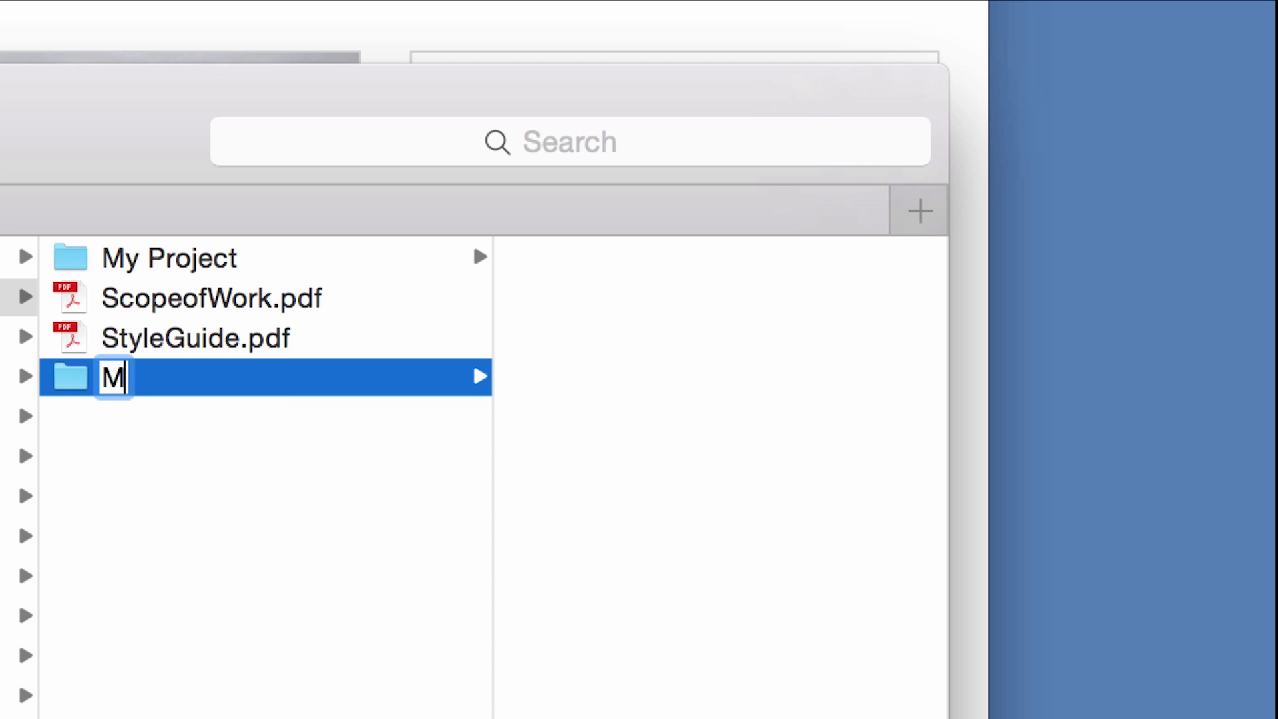
pyautogui.press('BackSpace')
pyautogui.press('BackSpace')
pyautogui.write('Fonts')
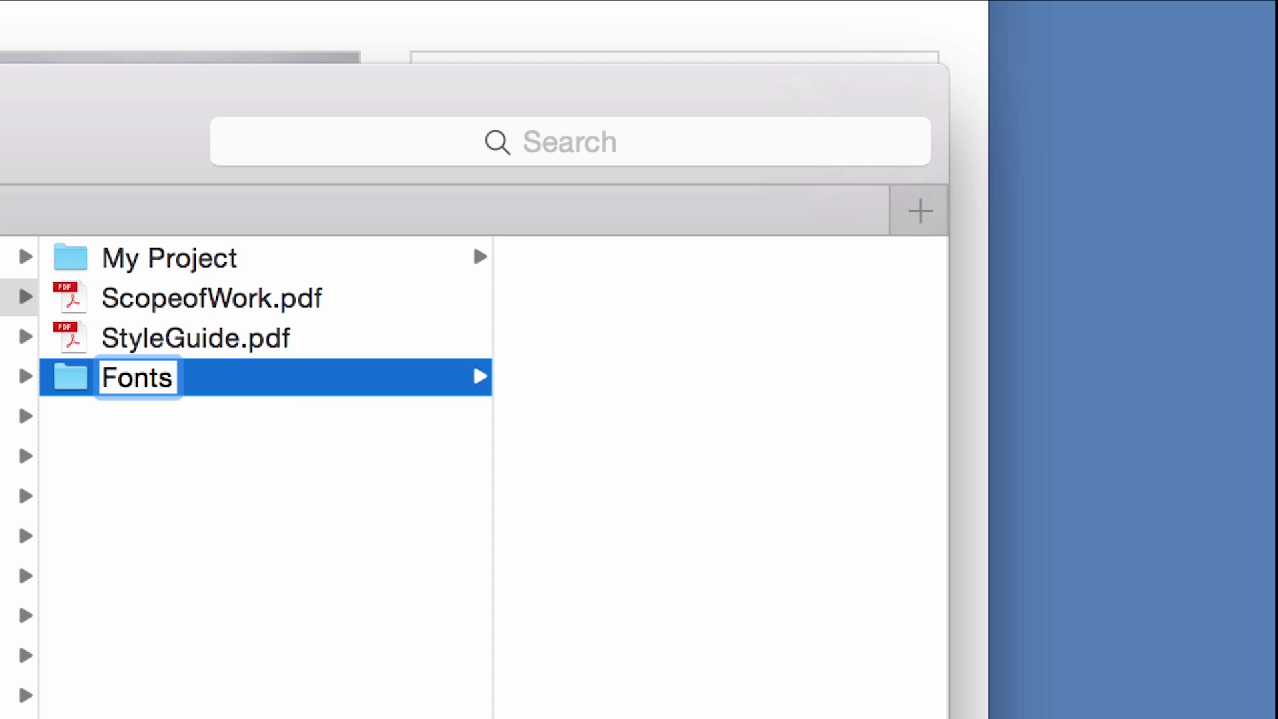
pyautogui.press('Return')
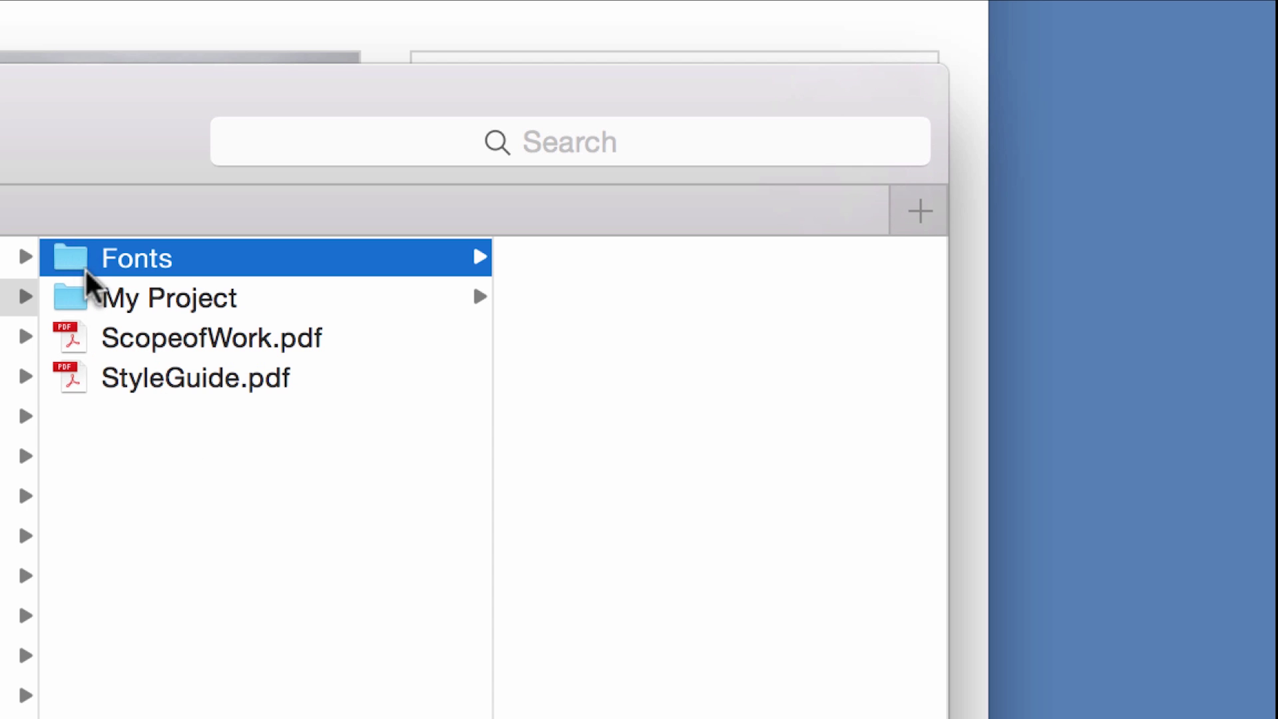
# - Move Fonts into My Project and put Selima .otf inside it
pyautogui.moveTo(74, 270); pyautogui.dragTo(120, 306)
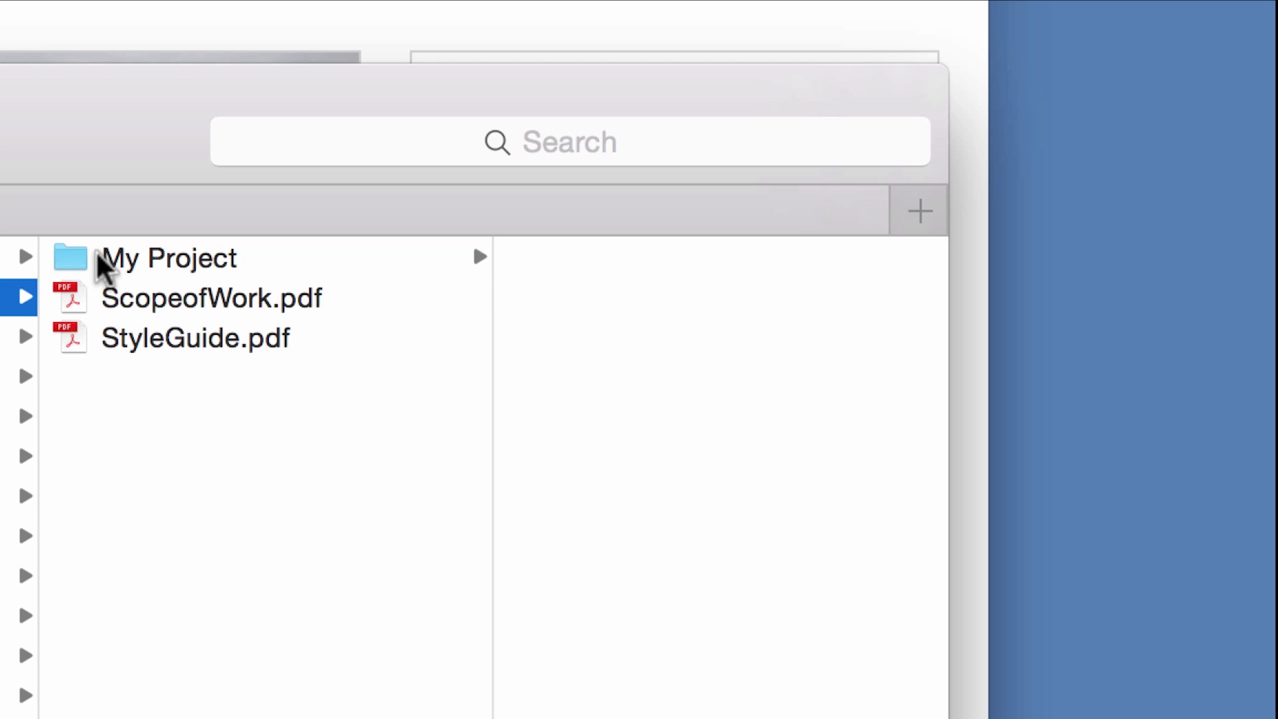
pyautogui.click(103, 264)
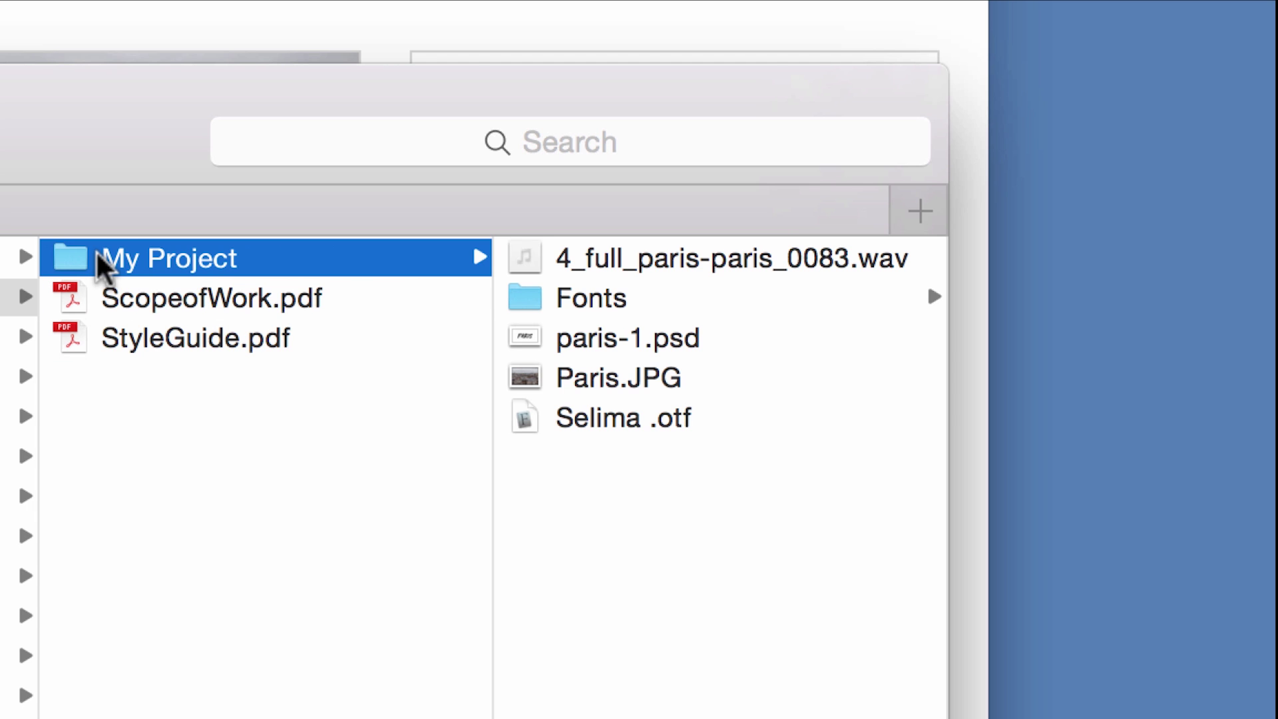
pyautogui.click(612, 425)
pyautogui.moveTo(612, 426); pyautogui.dragTo(597, 287)
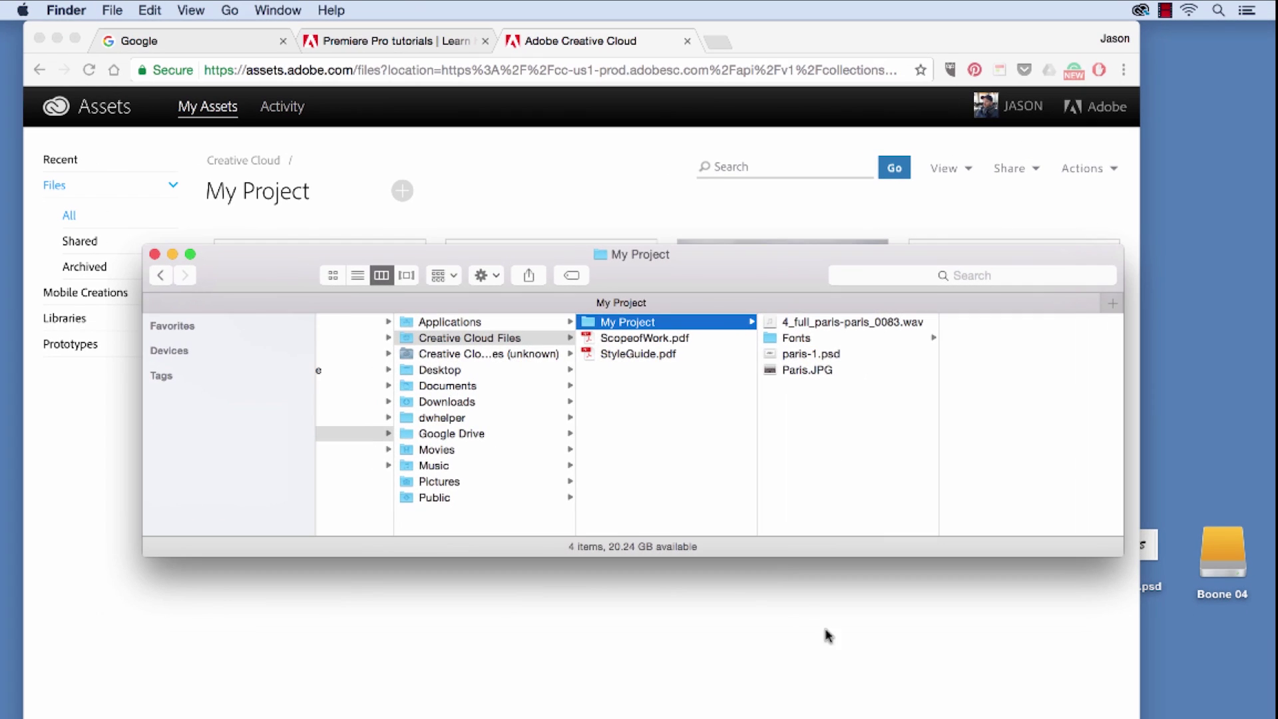
# - Reload the Assets page in Chrome and open the synced Fonts folder
pyautogui.click(891, 674)
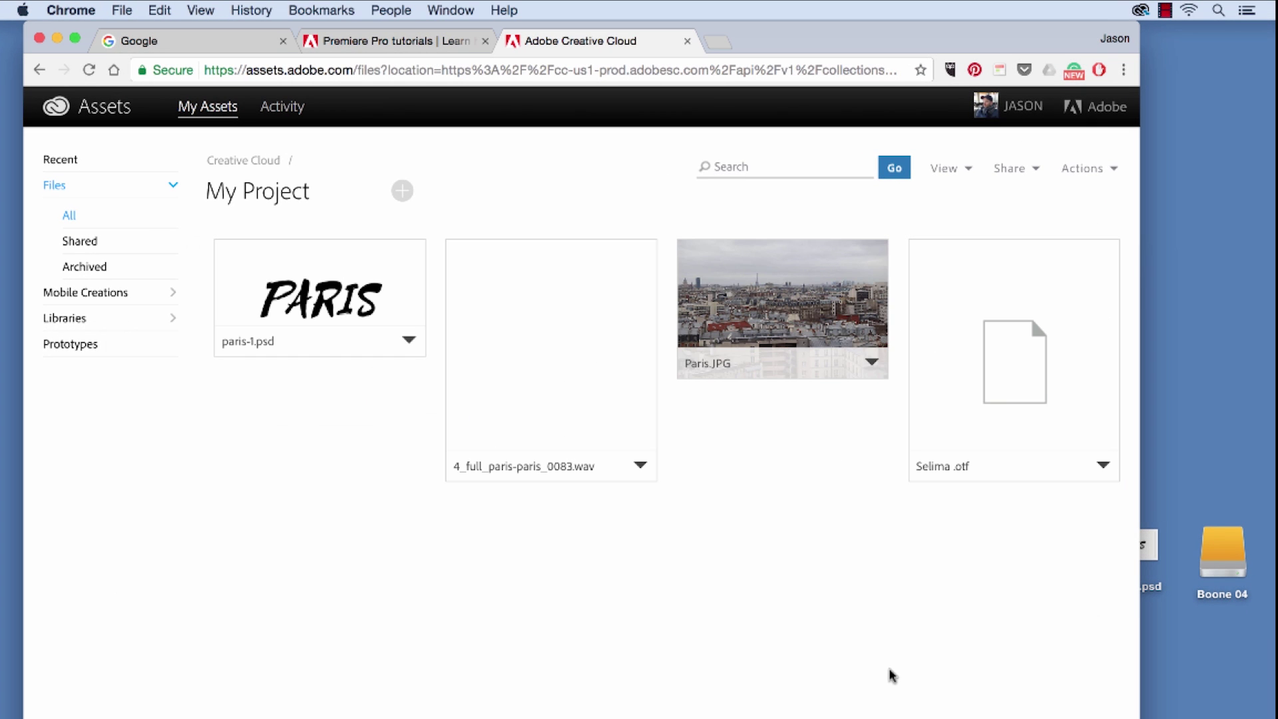
pyautogui.click(88, 71)
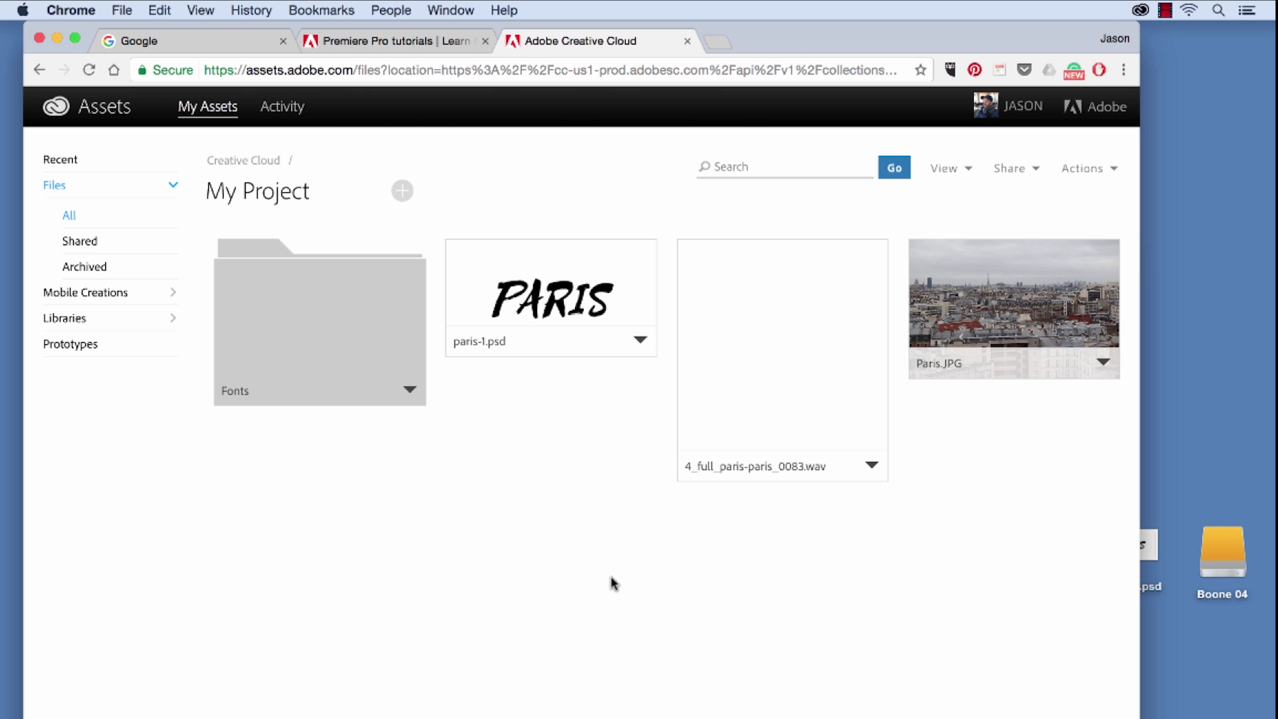
pyautogui.click(344, 313)
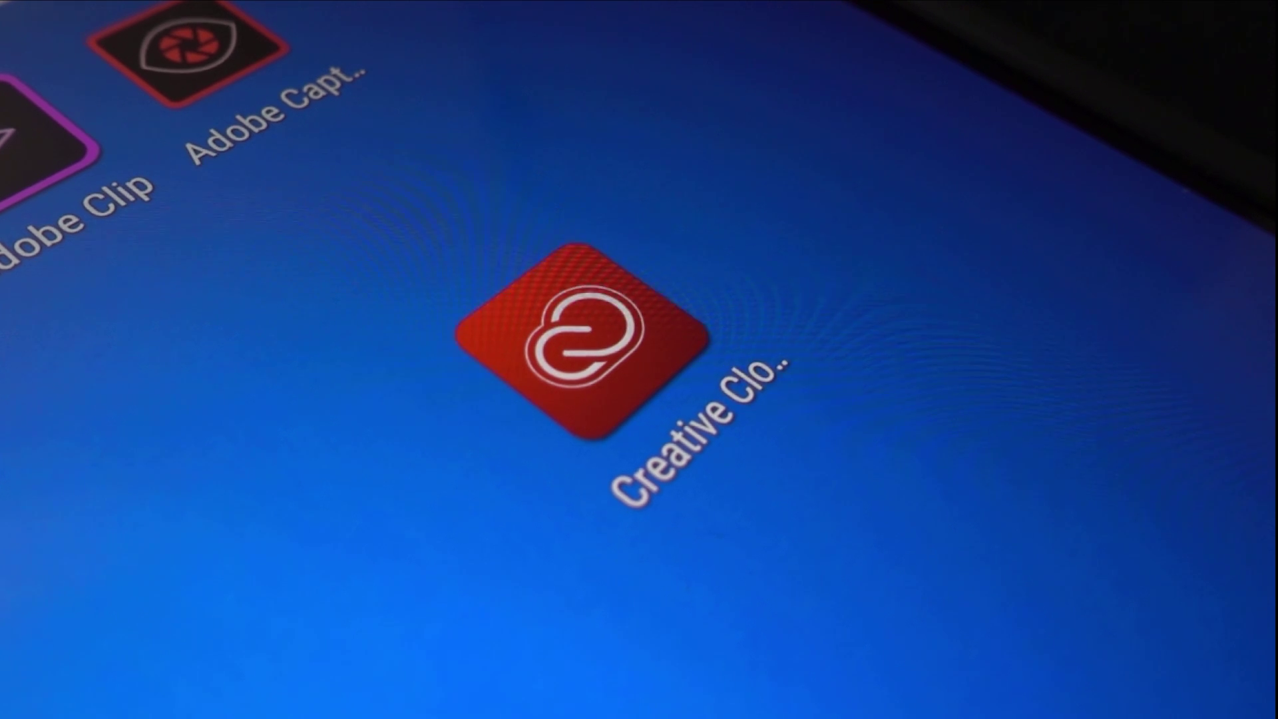
# - Launch the tablet's Creative Cloud app and bring up paris-1.psd's options in My Project
pyautogui.click(579, 343)
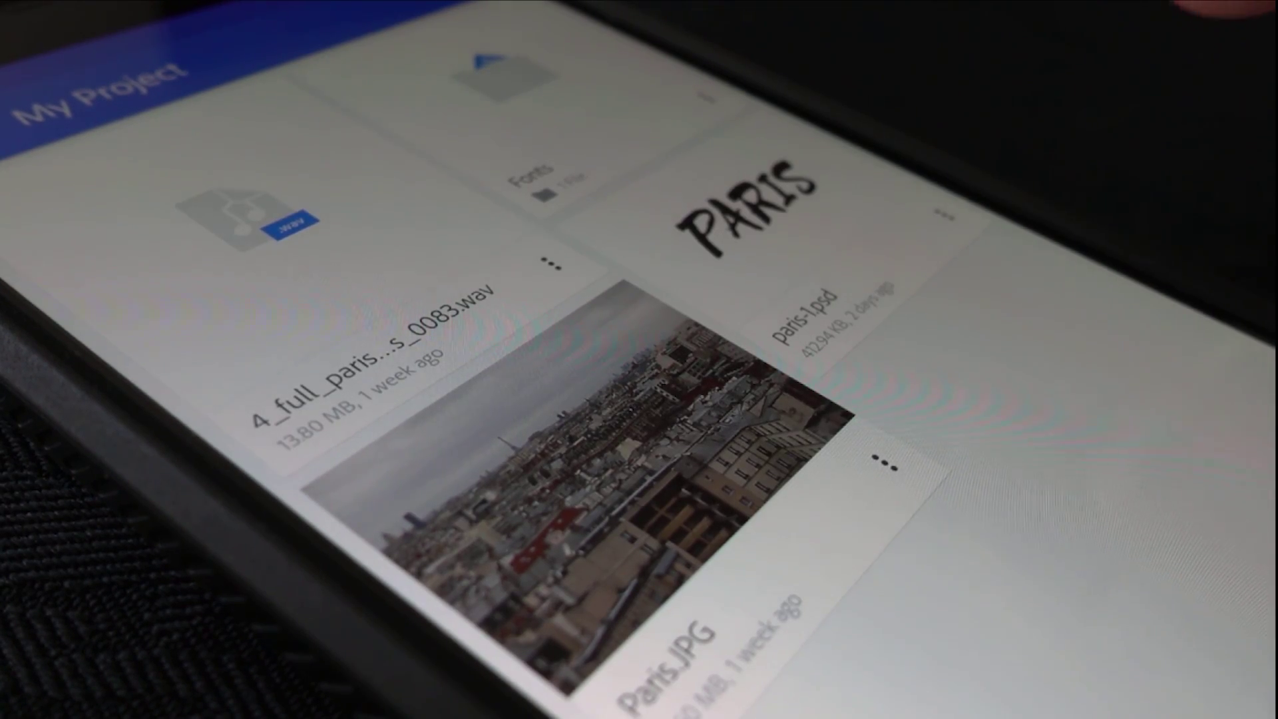
pyautogui.click(943, 214)
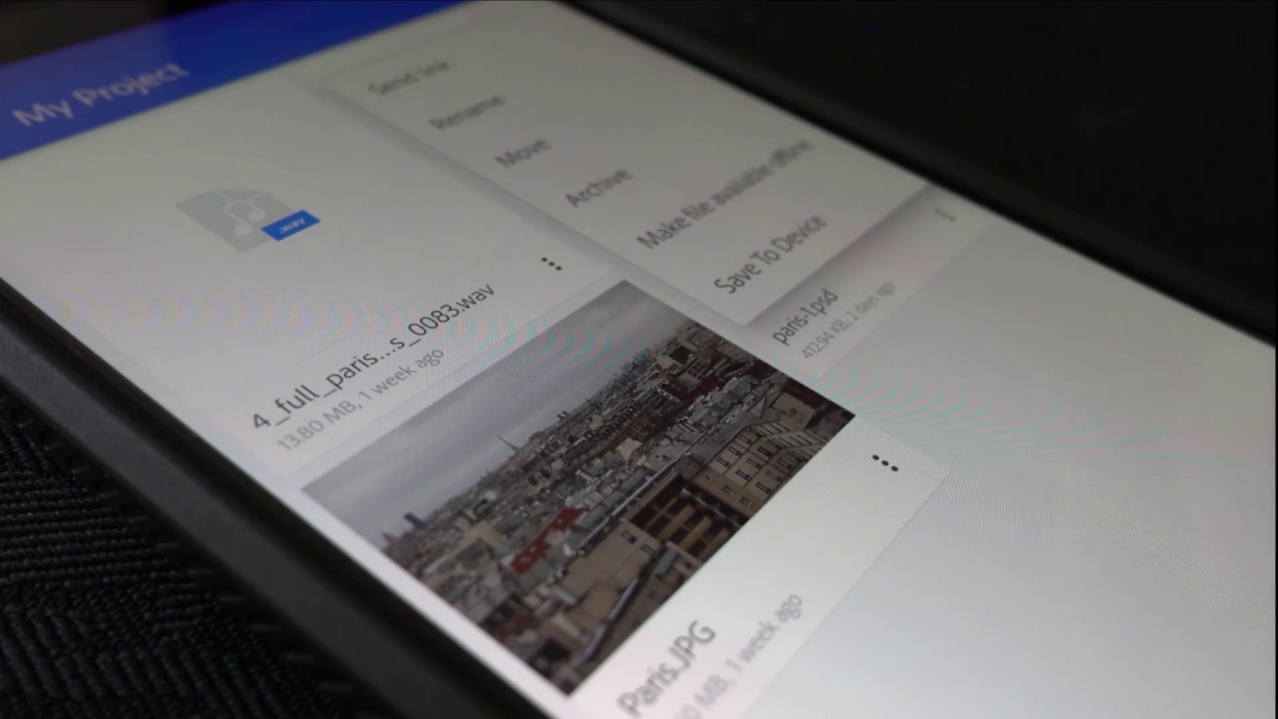
pyautogui.click(855, 263)
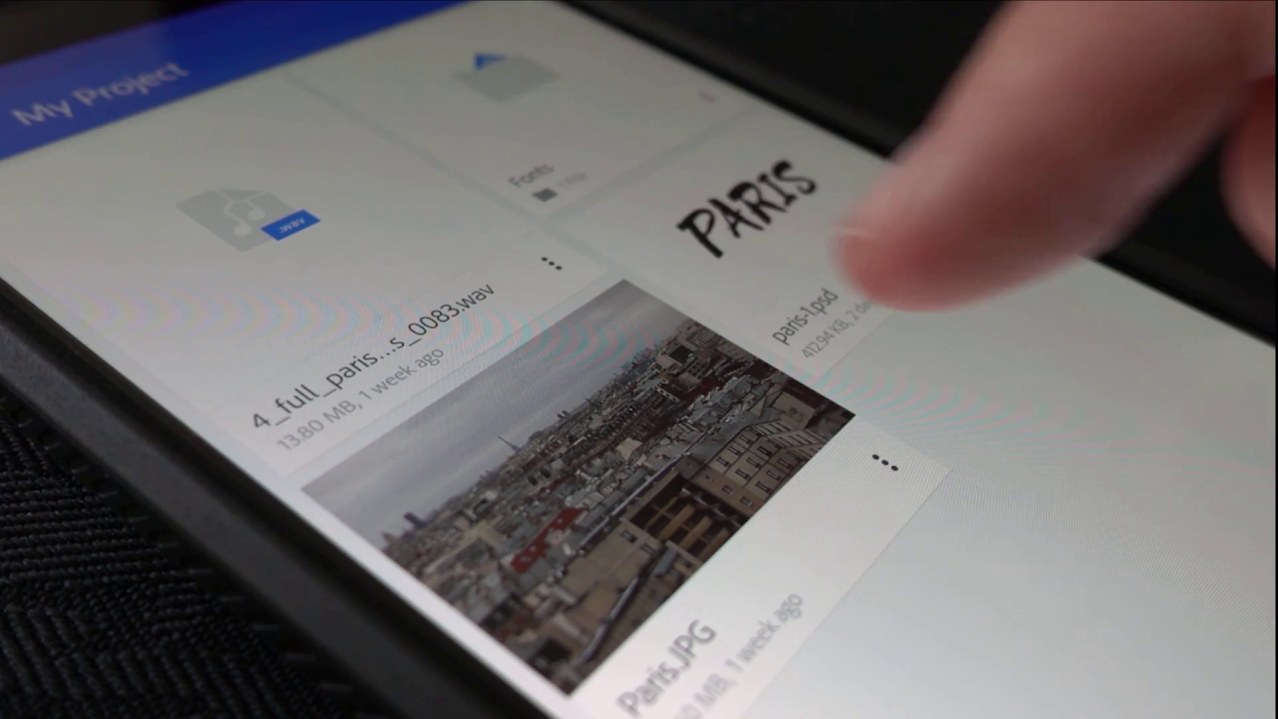
pyautogui.click(944, 214)
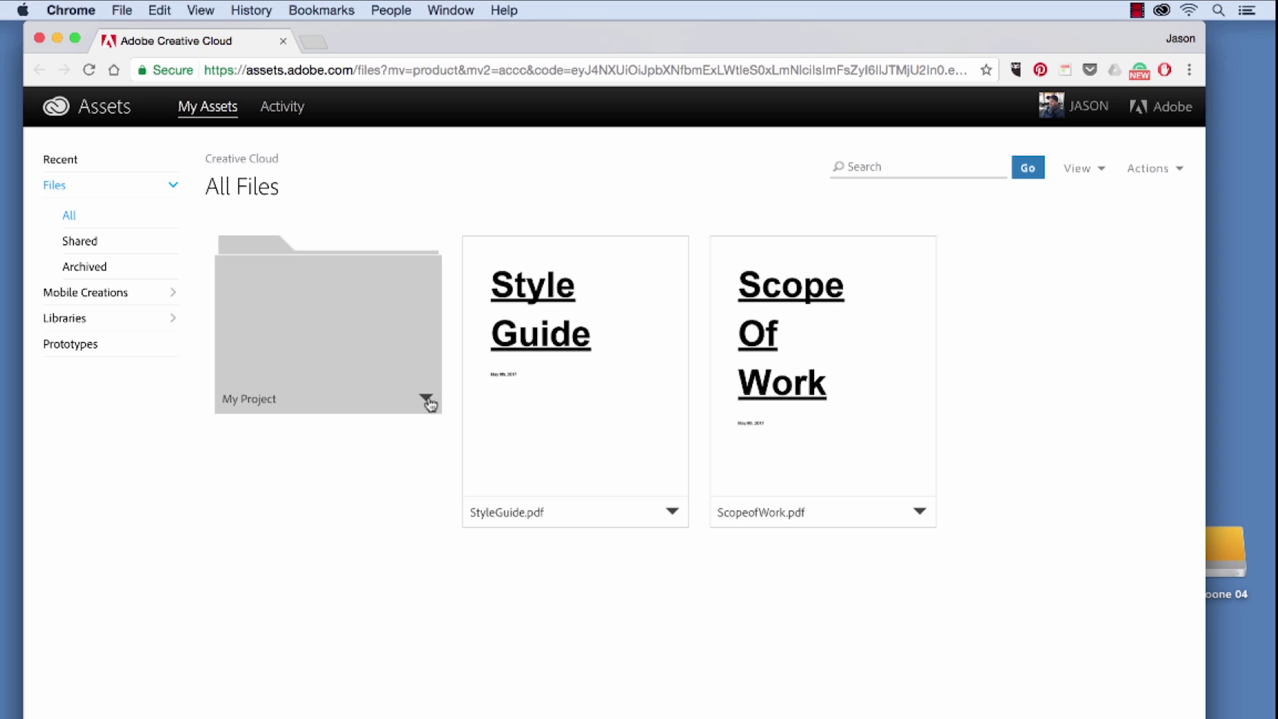
# - Create a public share link for My Project with Send Link
pyautogui.click(426, 400)
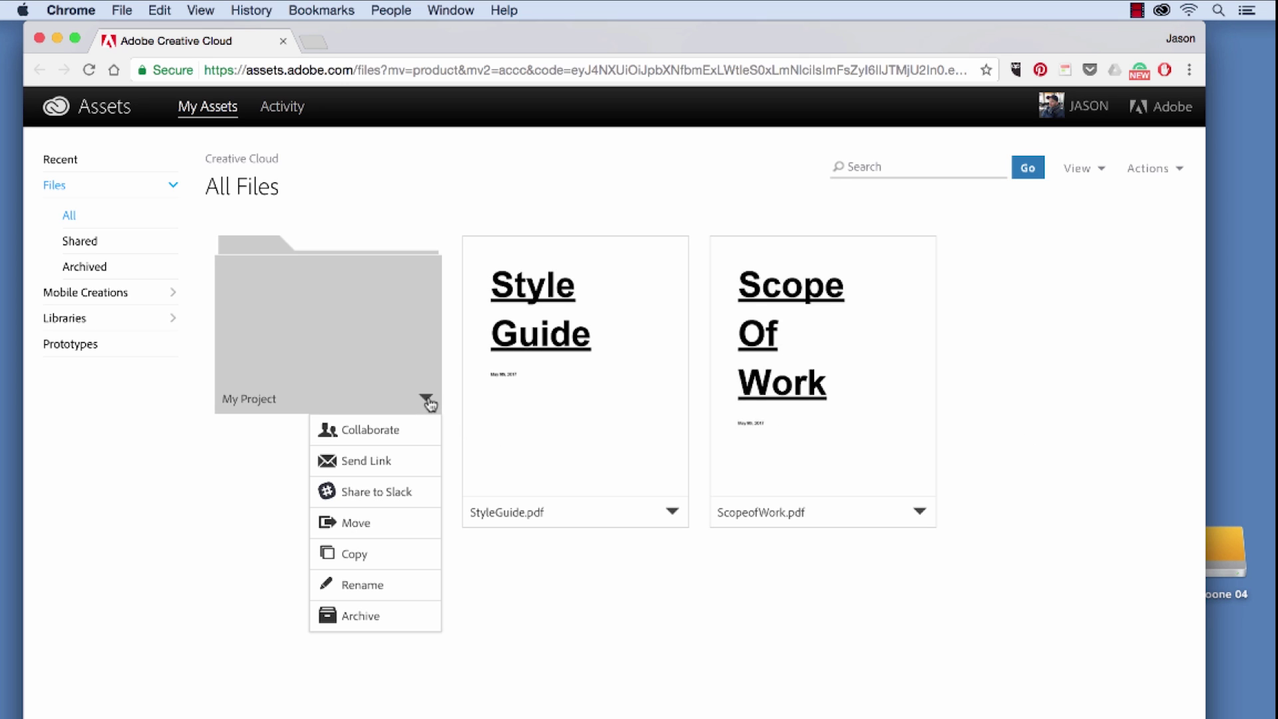
pyautogui.click(408, 461)
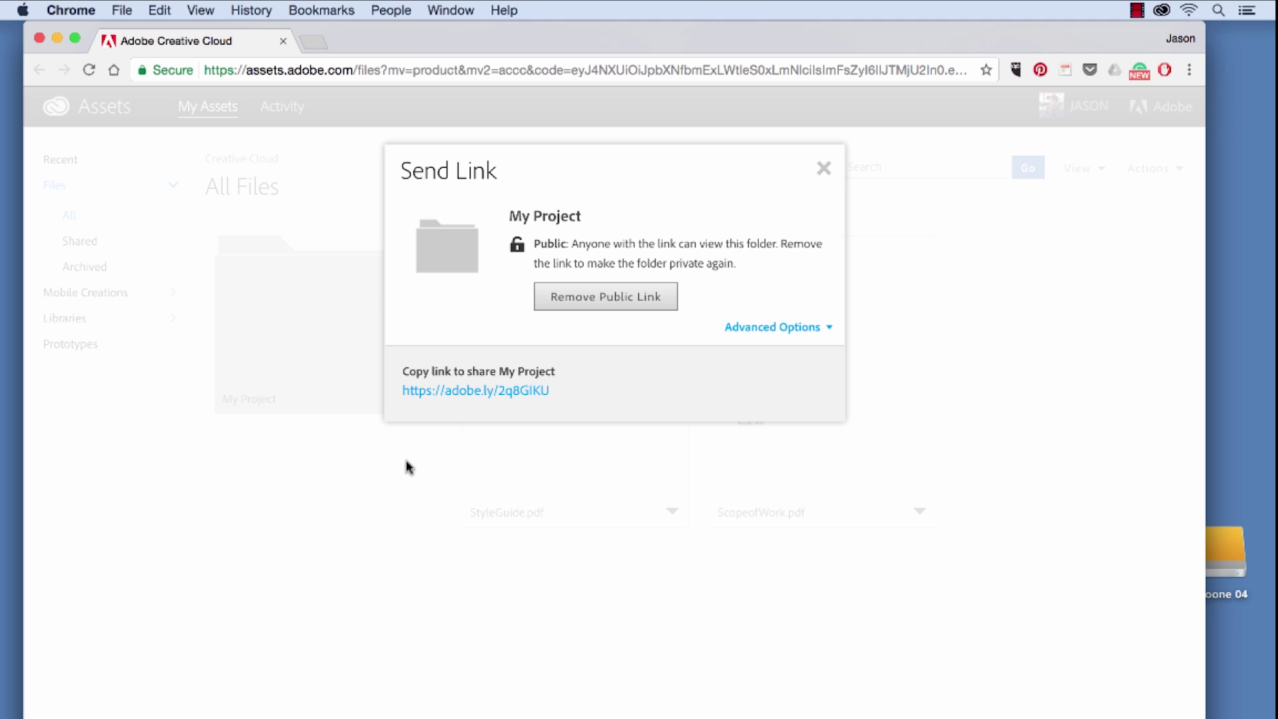
pyautogui.click(409, 468)
# - Choose Collaborate for My Project and start entering a collaborator's e-mail
pyautogui.click(426, 398)
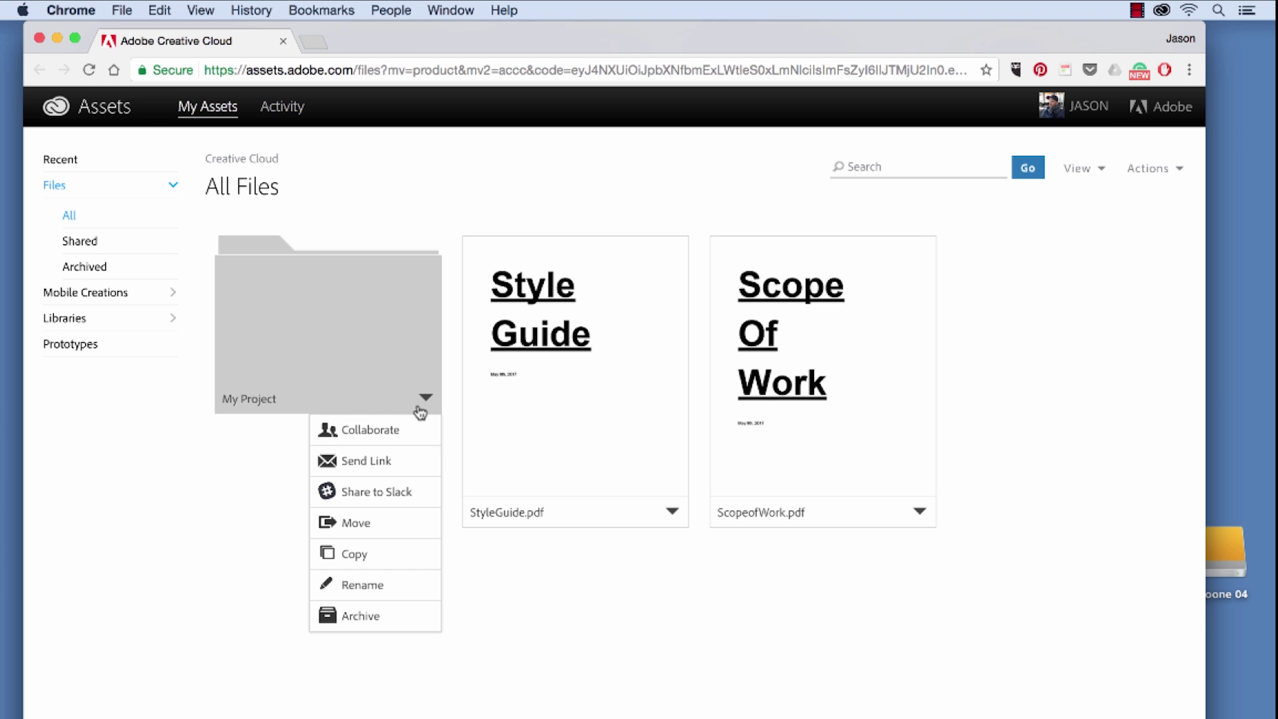
pyautogui.click(398, 431)
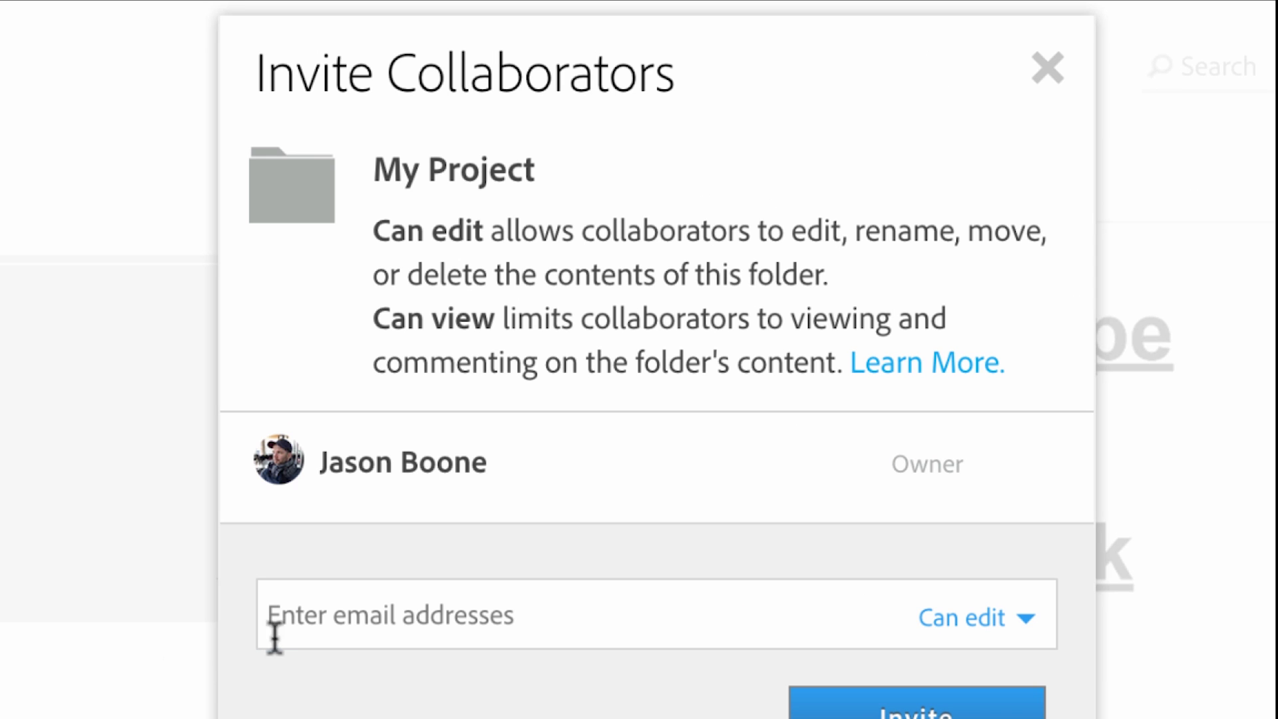
pyautogui.click(345, 619)
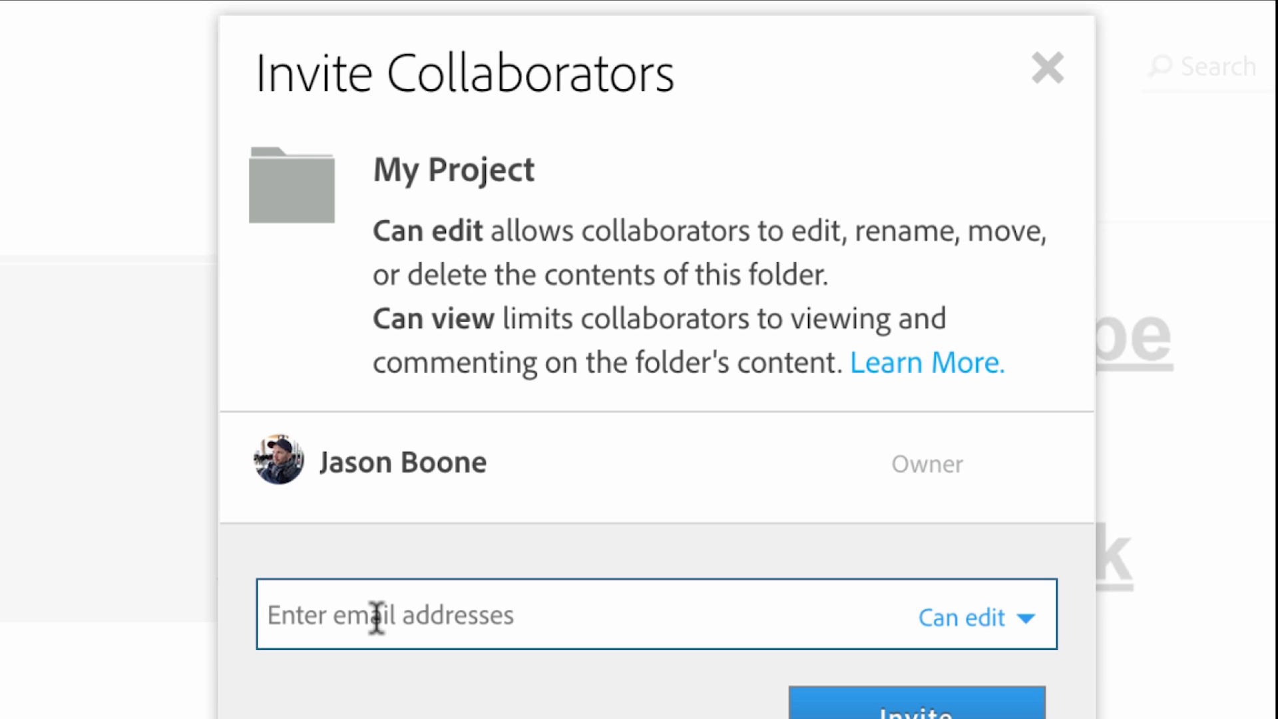